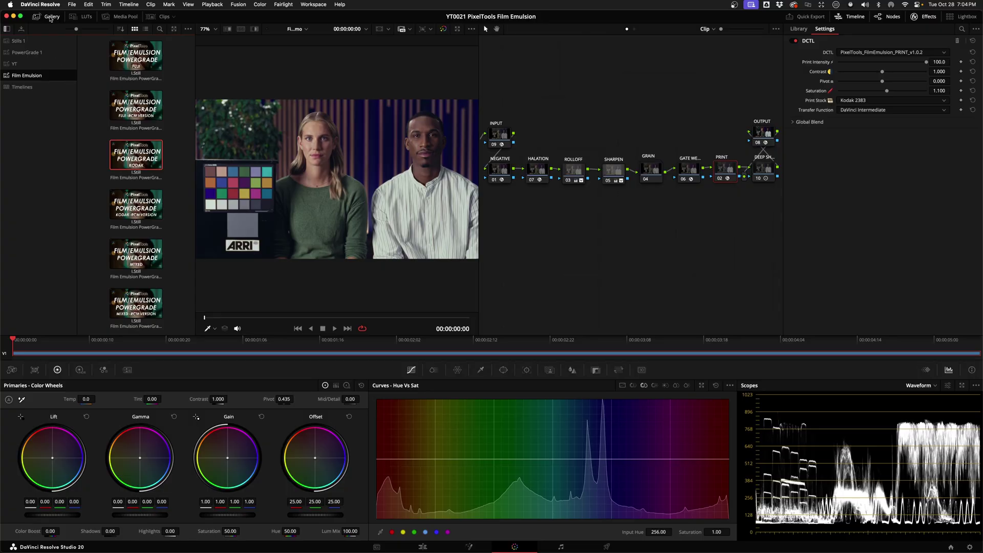
Hide the gallery and review the Color Space Transform settings of the INPUT and OUTPUT nodes.
left_click(51, 17)
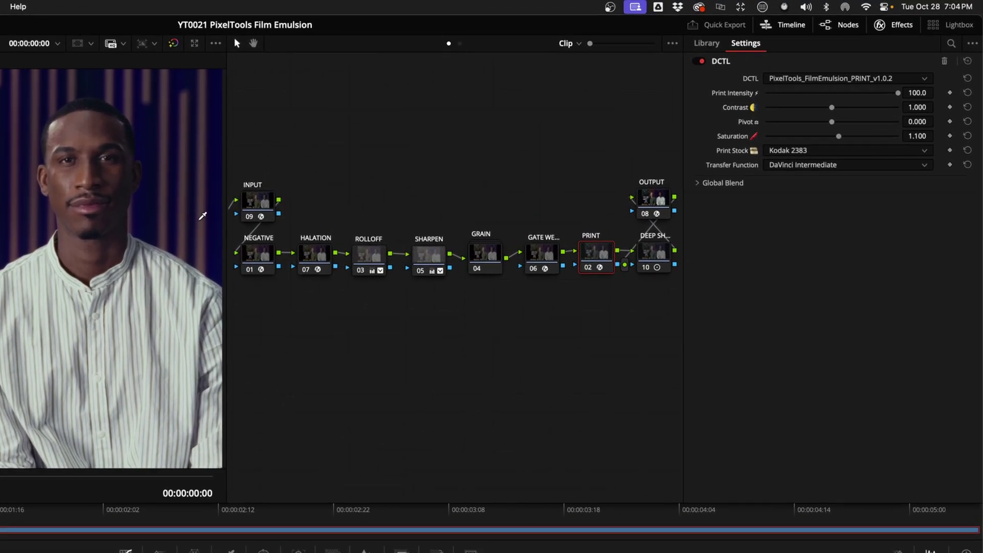
left_click(257, 208)
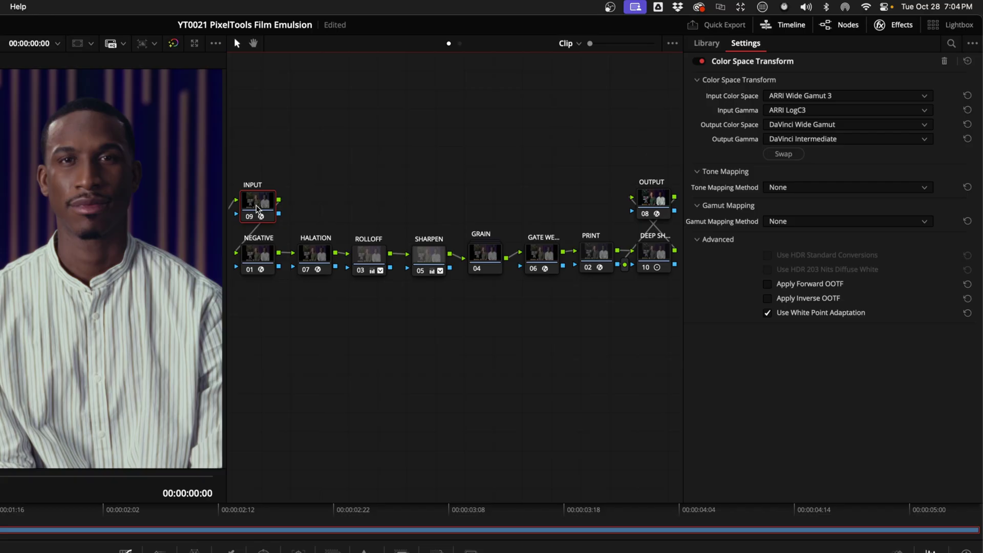
left_click(647, 202)
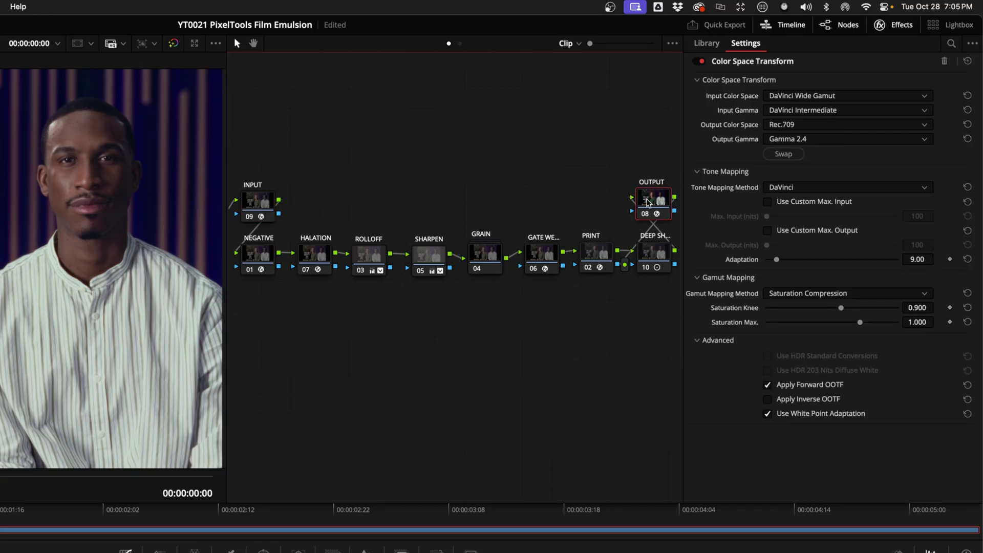
Review the NEGATIVE node's film stock choices and the available PixelTools film emulsion DCTLs, keeping Kodak Vision3 500T 5219.
left_click(256, 253)
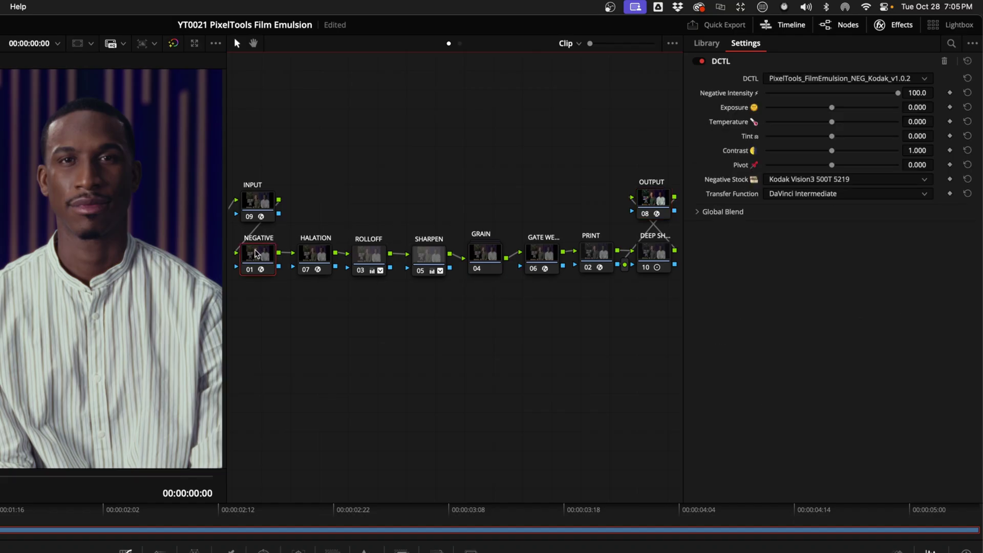
left_click(820, 184)
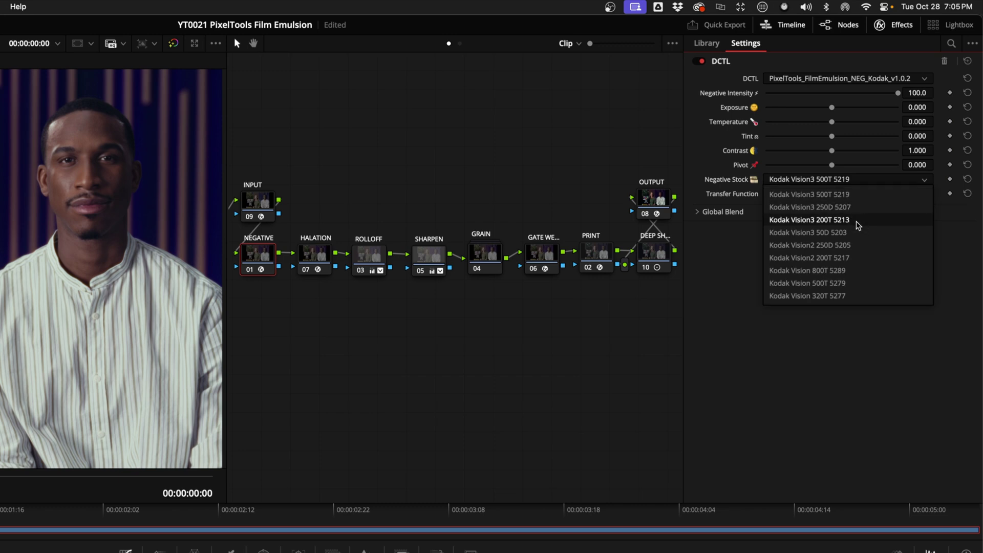
left_click(848, 195)
left_click(864, 79)
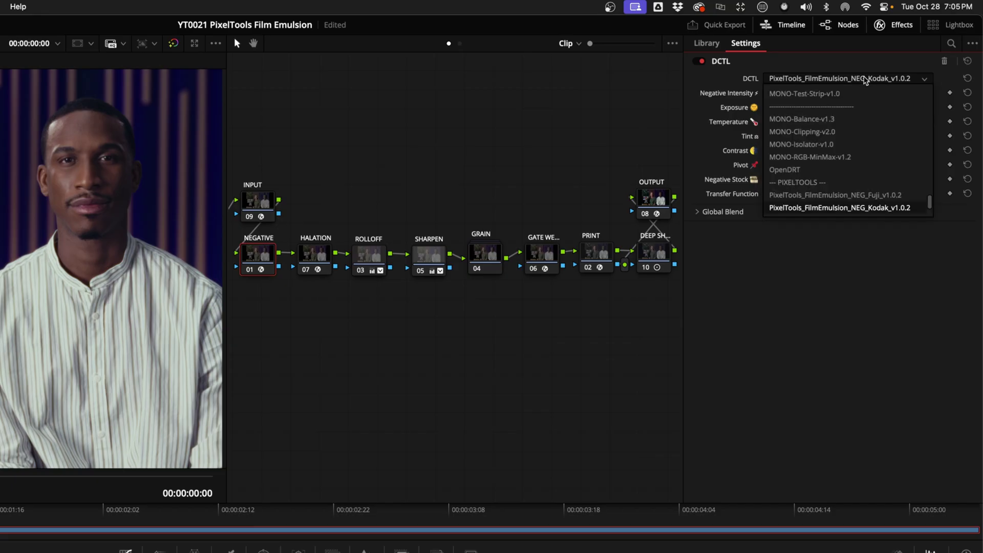
scroll(896, 160, "down", 2)
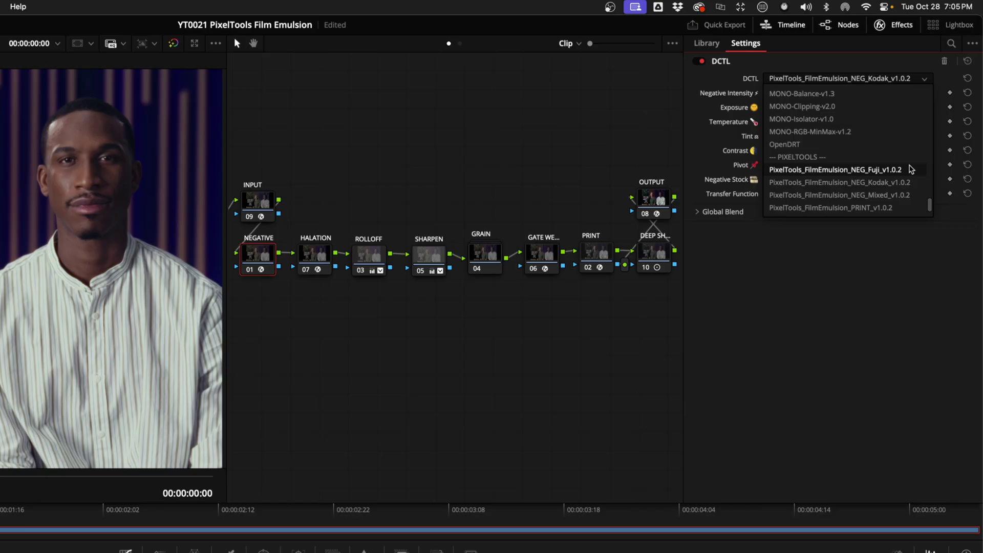
left_click(911, 169)
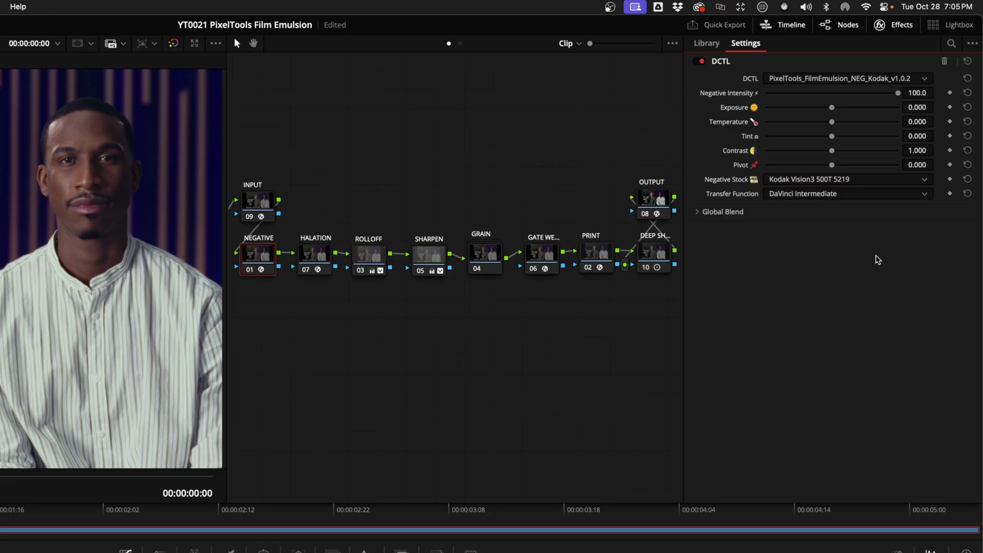
Try a lower negative intensity and a higher contrast on the NEGATIVE node, and reset the contrast.
left_click_drag(898, 96, 865, 97)
left_click_drag(835, 149, 850, 152)
double_click(730, 153)
Show only the Halation section of the HALATION node's Film Look Creator and compare the enlarged color chart with halation off and on.
left_click(310, 255)
left_click(698, 157)
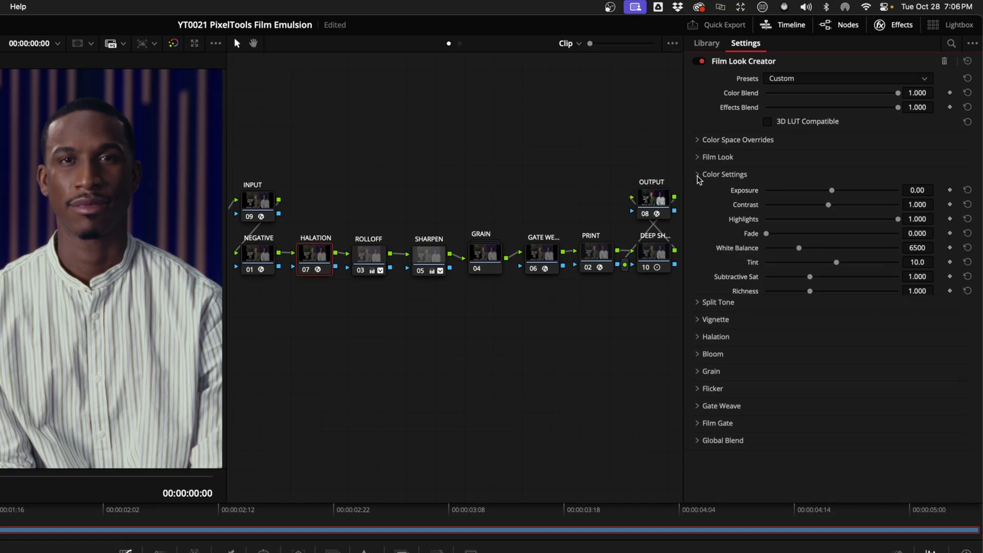
left_click(698, 174)
left_click(699, 227)
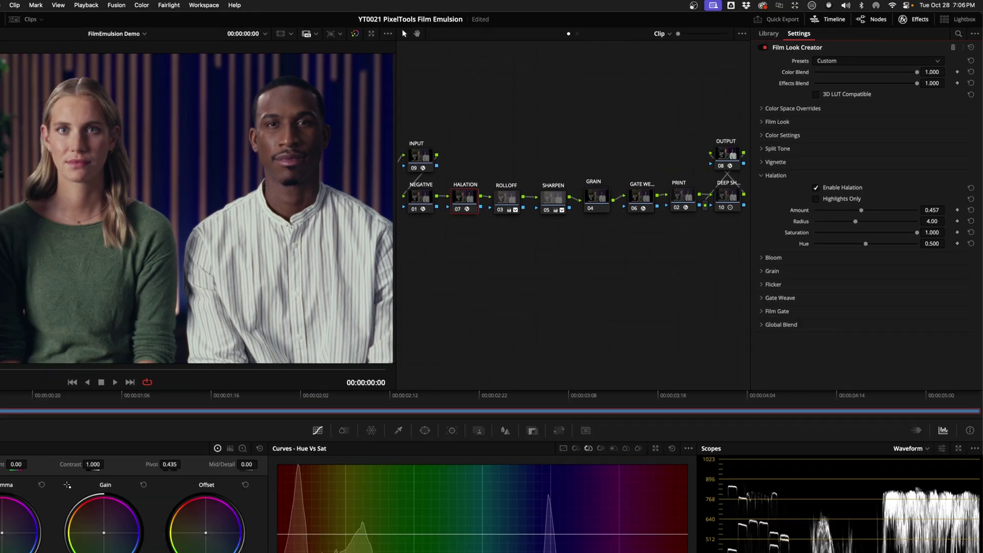
scroll(56, 213, "up", 10)
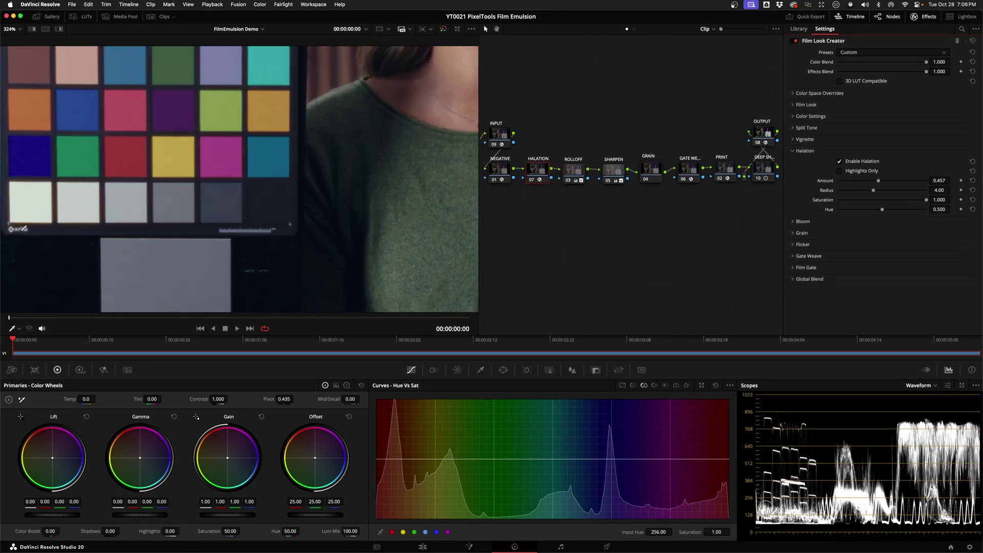
left_click(839, 161)
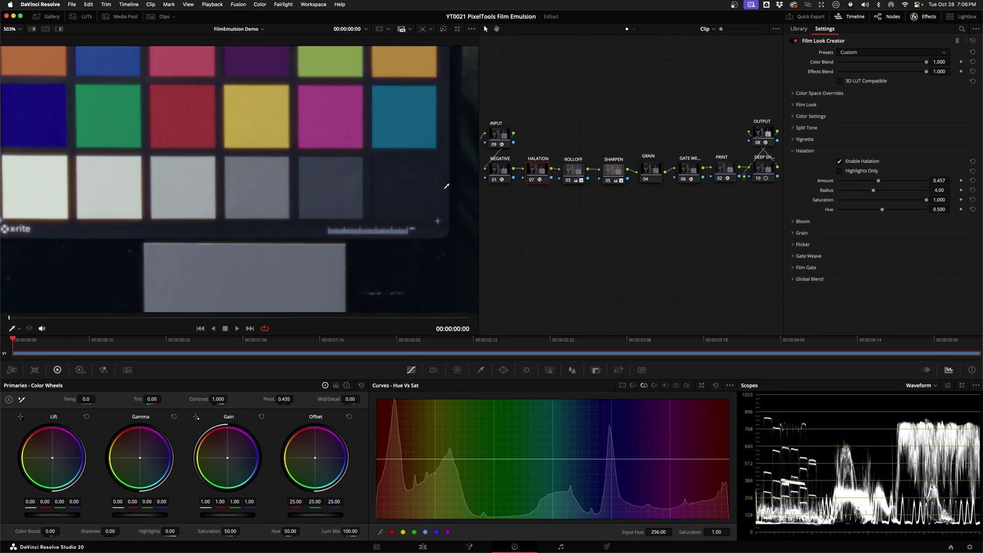
scroll(447, 186, "down", 10)
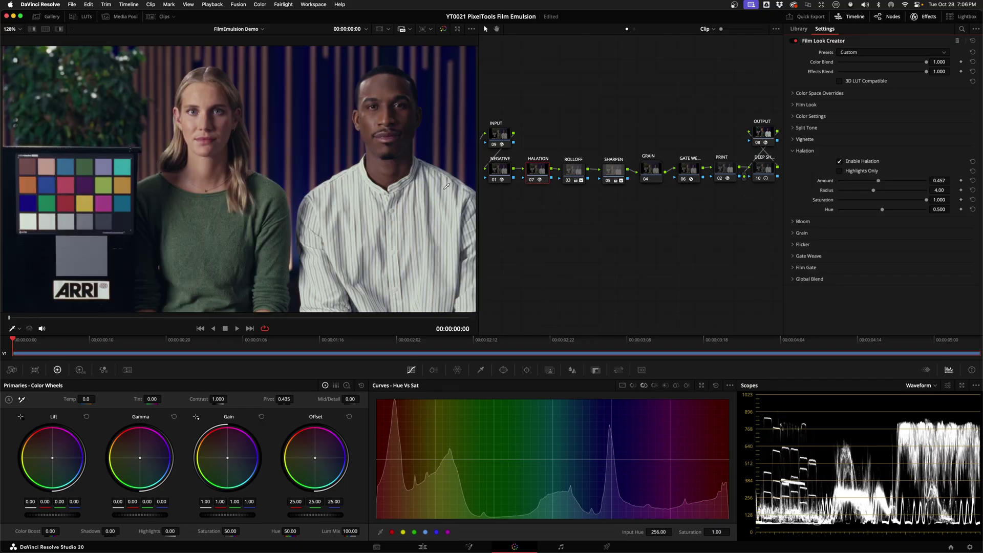
Examine the ROLLOFF node's custom curve and its key output gain.
left_click(573, 173)
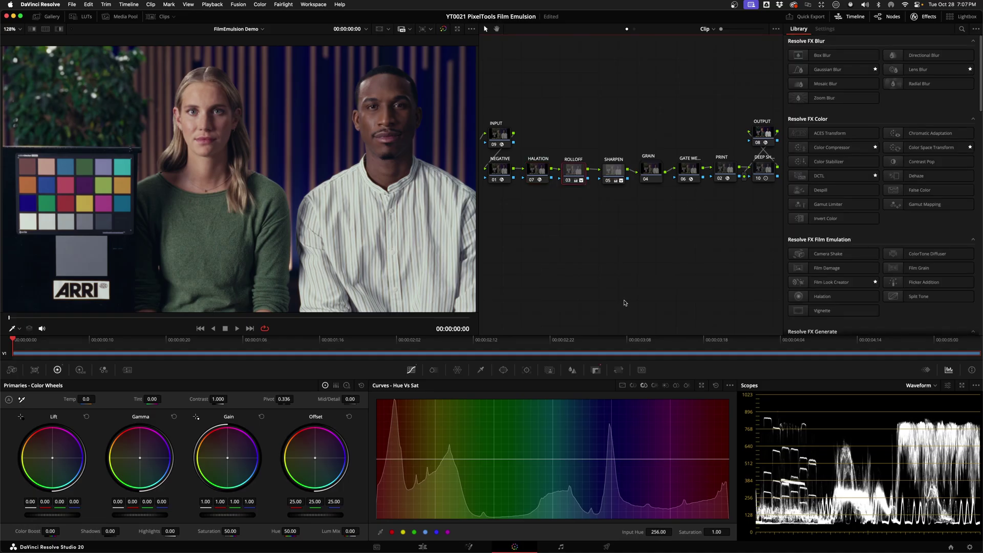
left_click(622, 386)
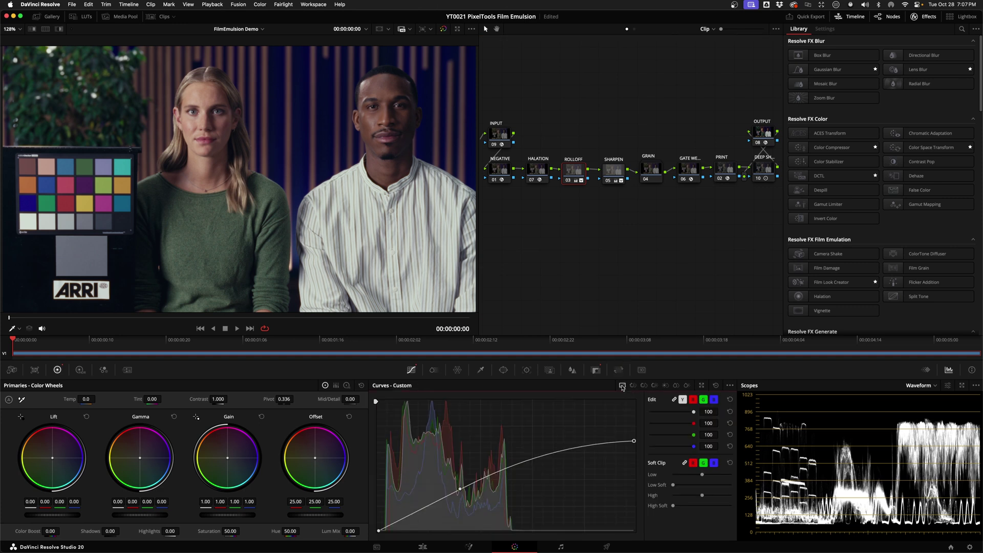
left_click(596, 371)
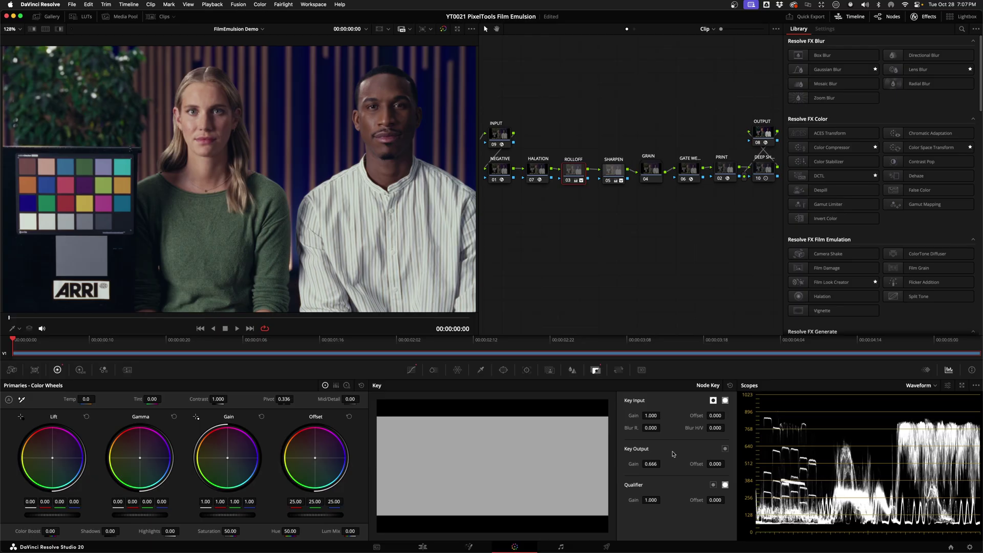
left_click(653, 464)
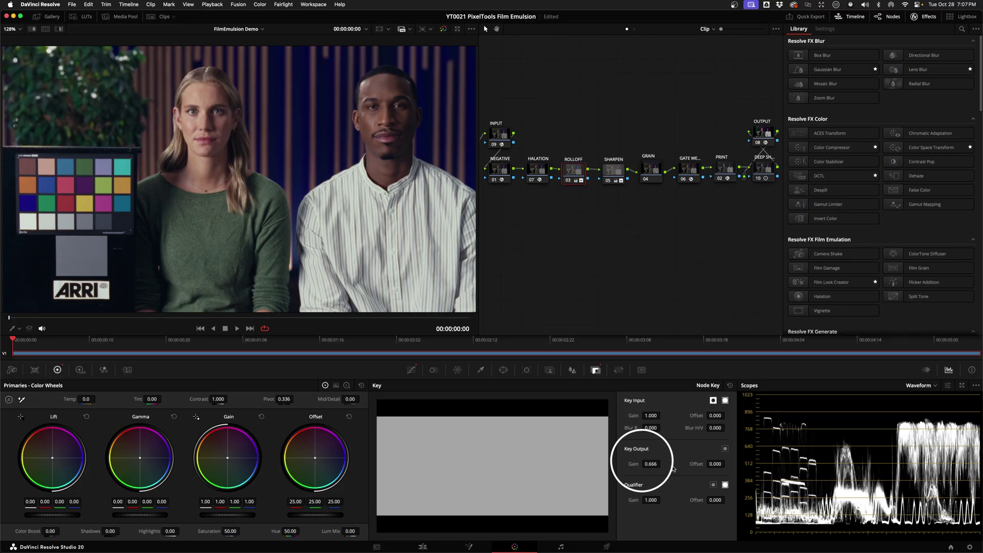
left_click_drag(658, 464, 668, 468)
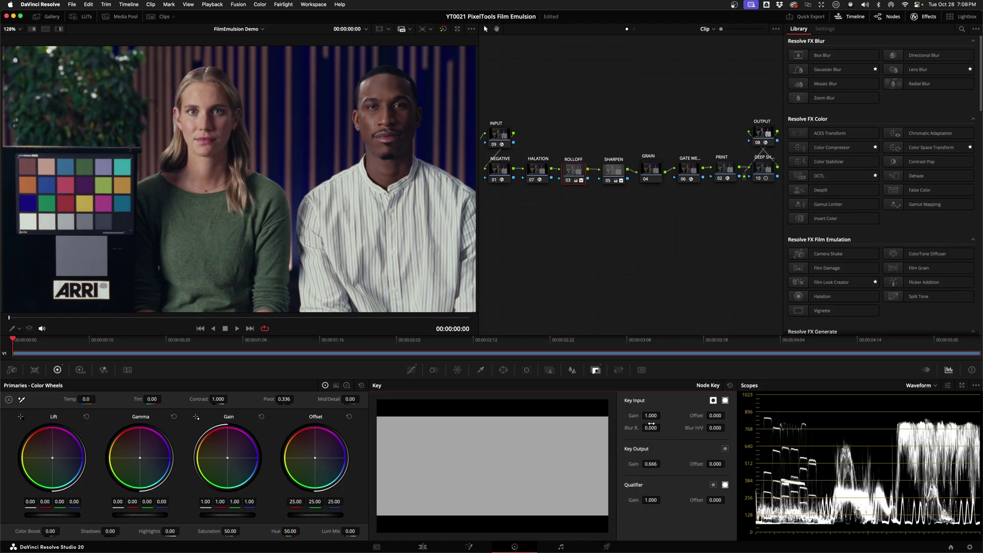
Examine the SHARPEN node's blur radius and key output gain.
left_click(609, 170)
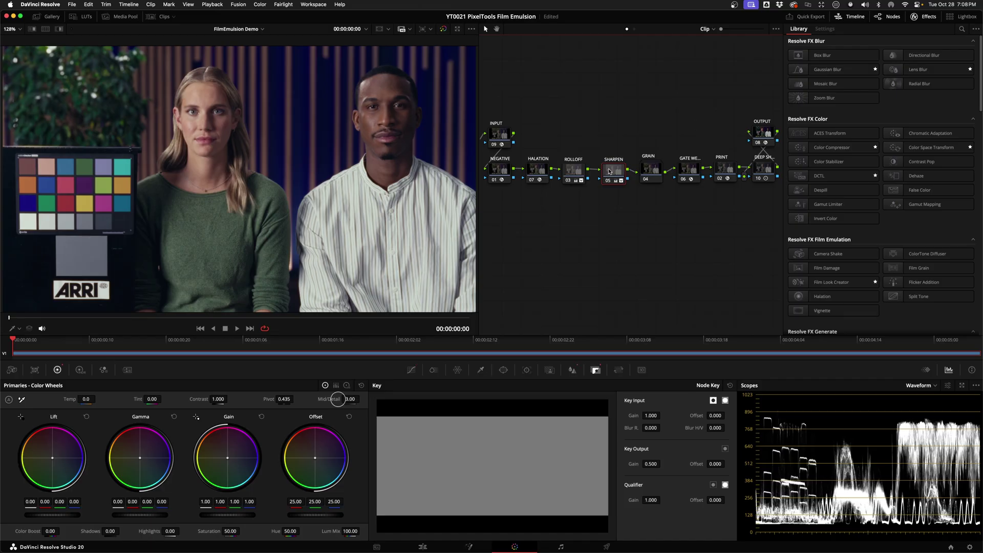
left_click(572, 369)
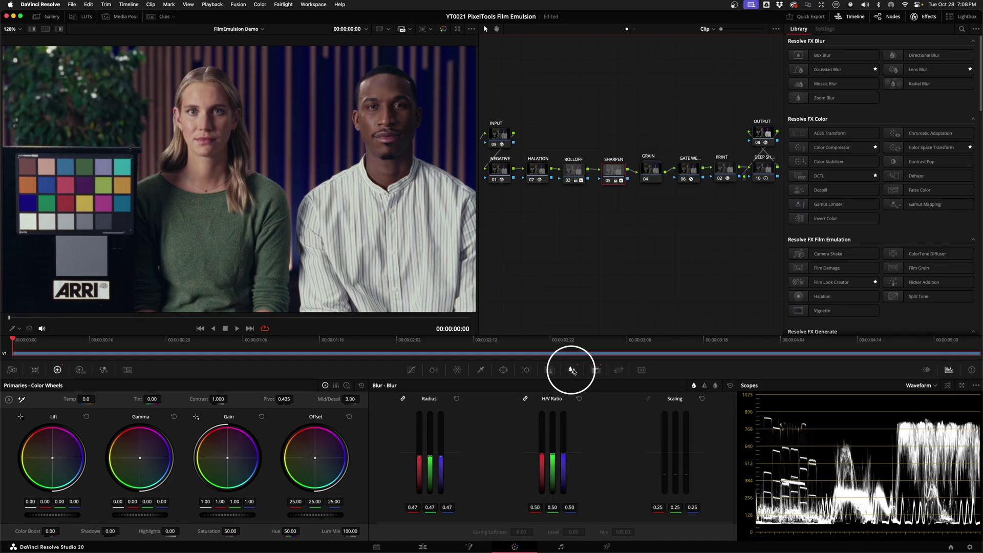
left_click(595, 370)
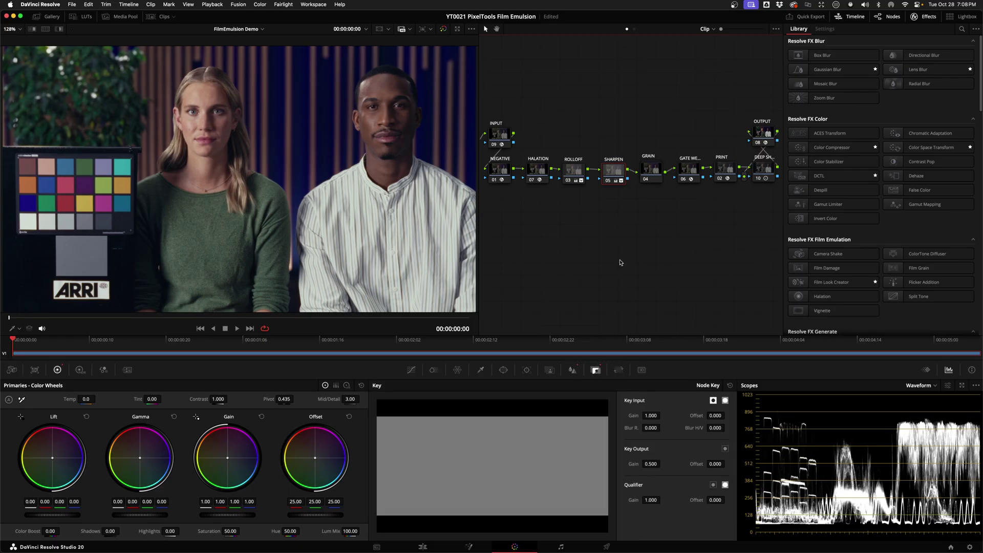
Open the GRAIN compound node, disable its GRAIN HD node and enable GRAIN 4K instead.
left_click(644, 180)
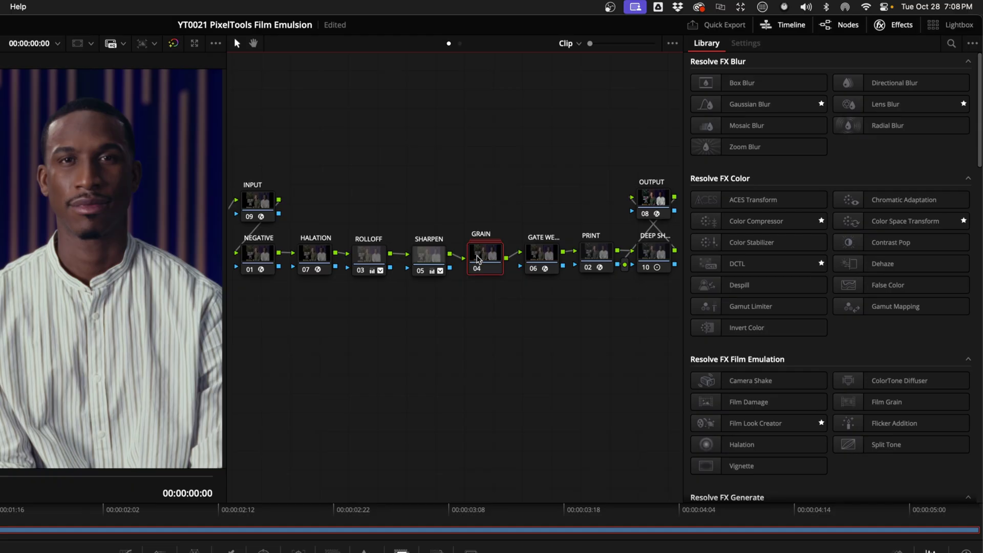
right_click(477, 259)
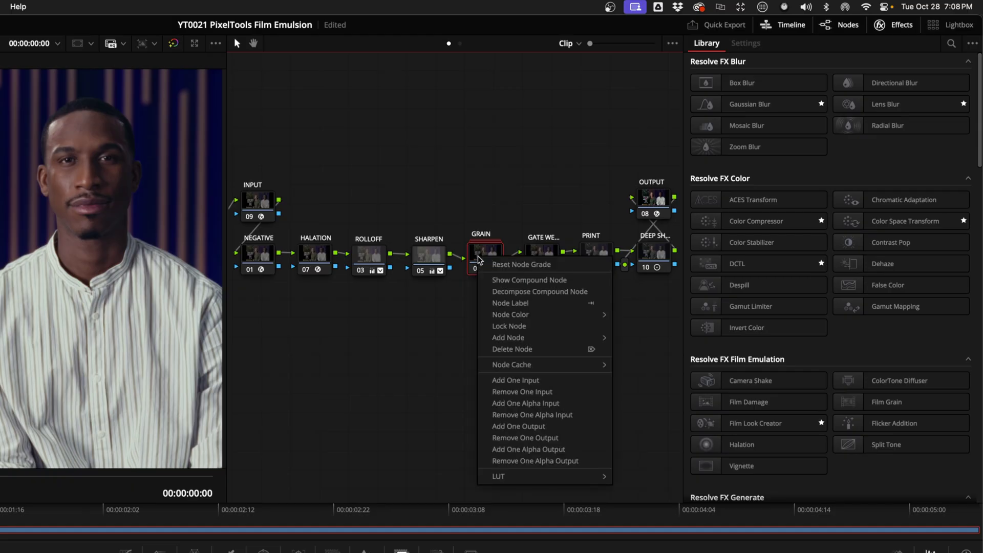
left_click(491, 279)
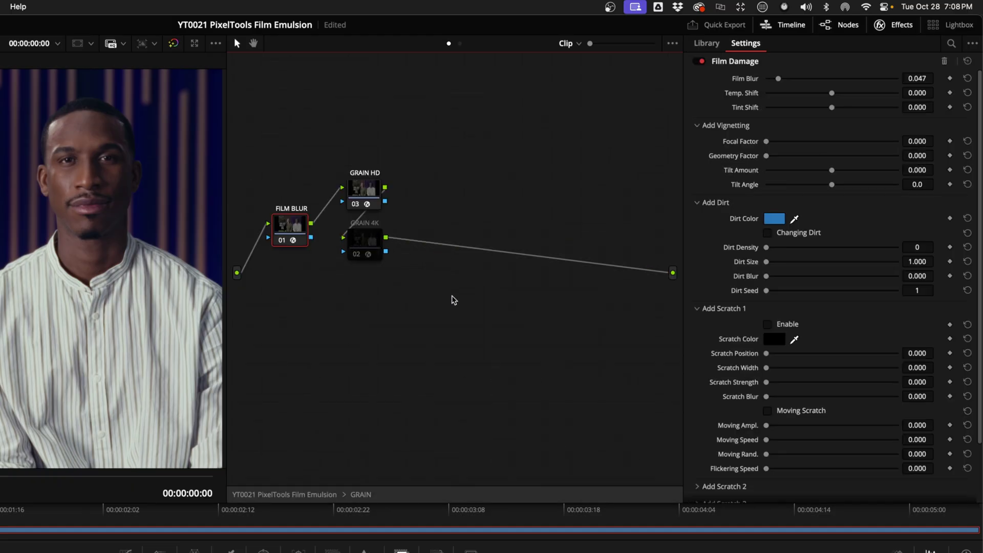
left_click(357, 192)
key("super+d")
left_click(363, 244)
key("super+d")
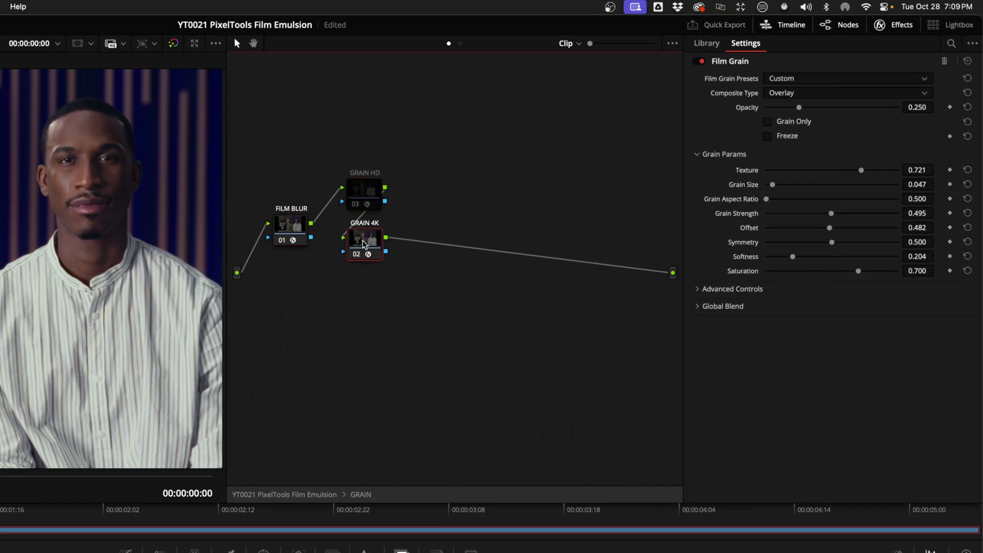
Disable GRAIN 4K, enable GRAIN HD again and return to the main node graph.
key("super+d")
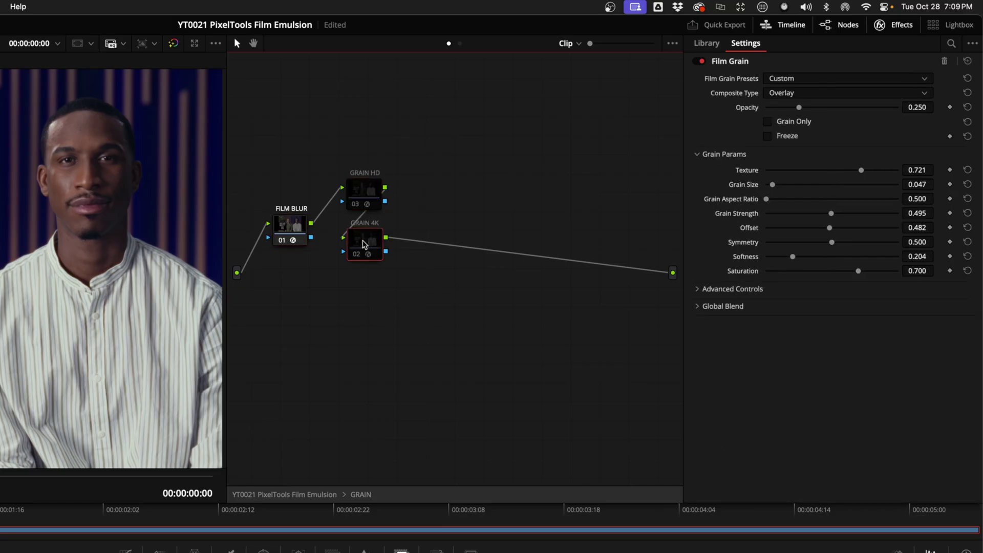
left_click(366, 191)
key("super+d")
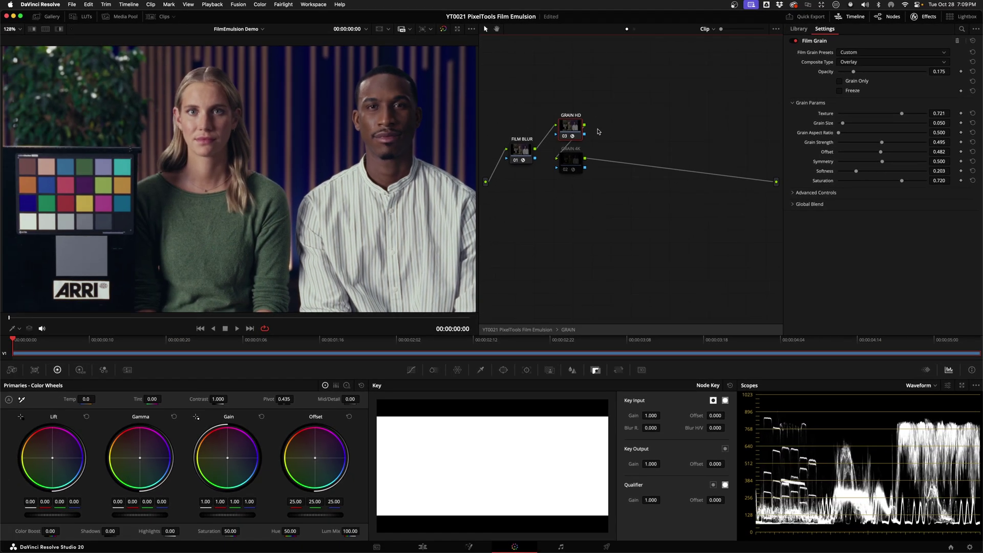
left_click(504, 330)
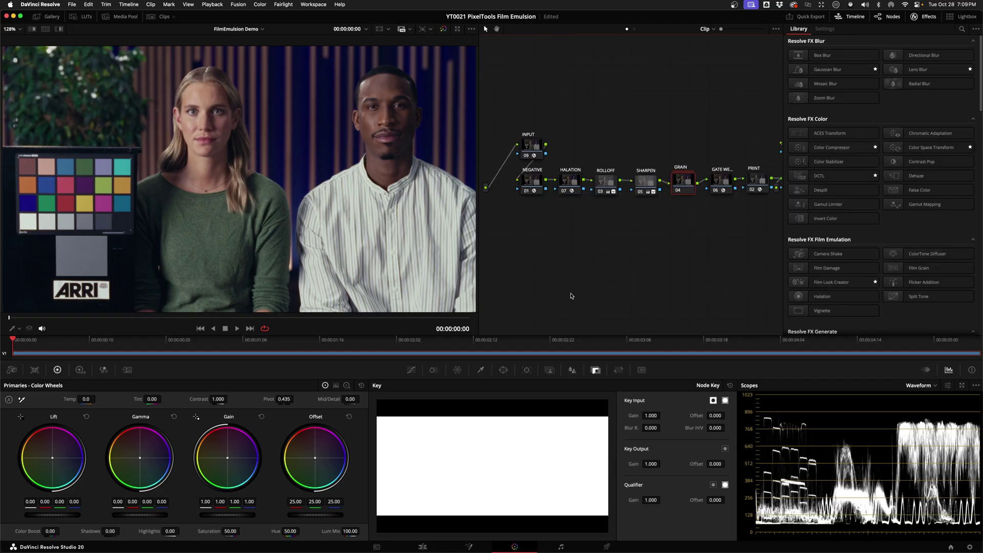
Check the GATE WEAVE node's Camera Shake effect by playing the clip enlarged, and fit the image back to the viewer.
left_click(719, 182)
scroll(325, 150, "up", 10)
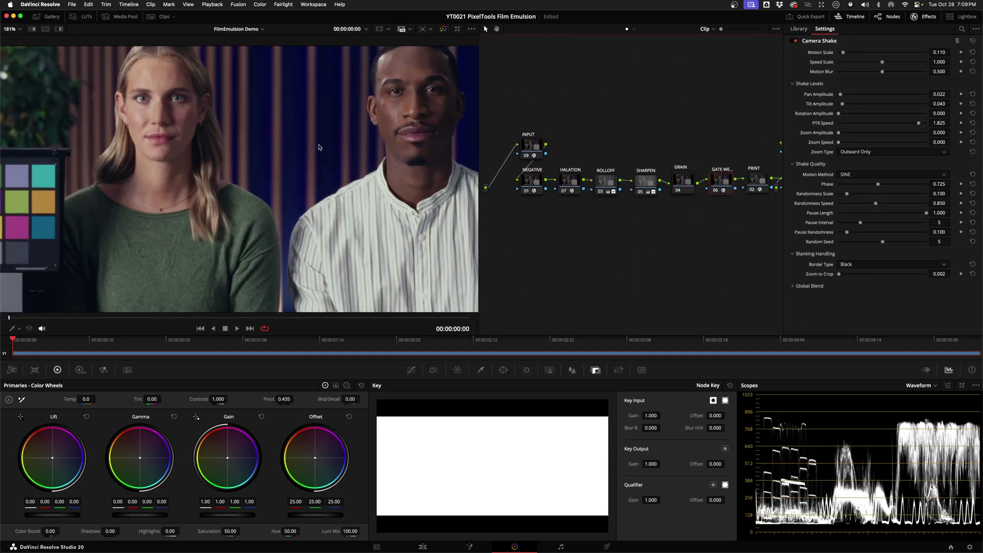
key("space")
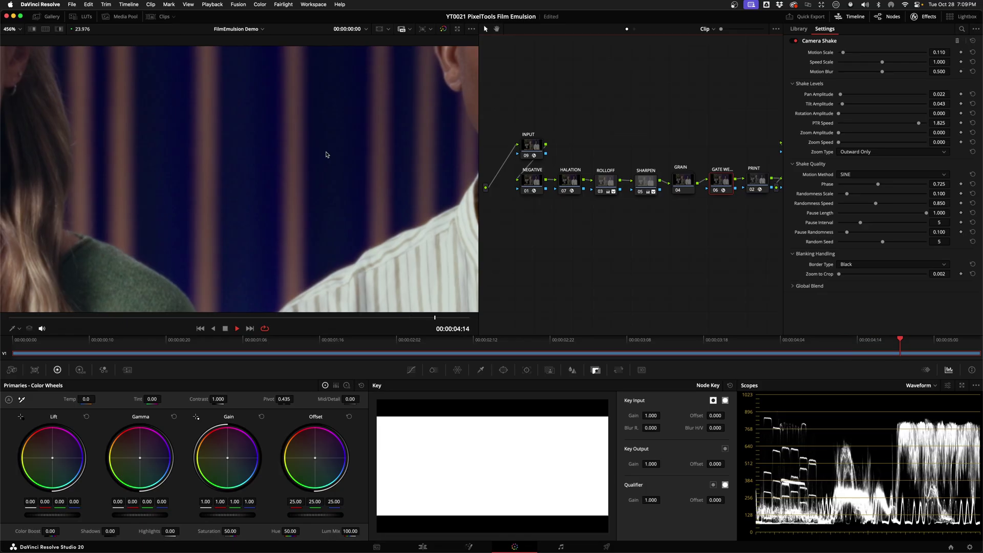
key("space")
key("shift+z")
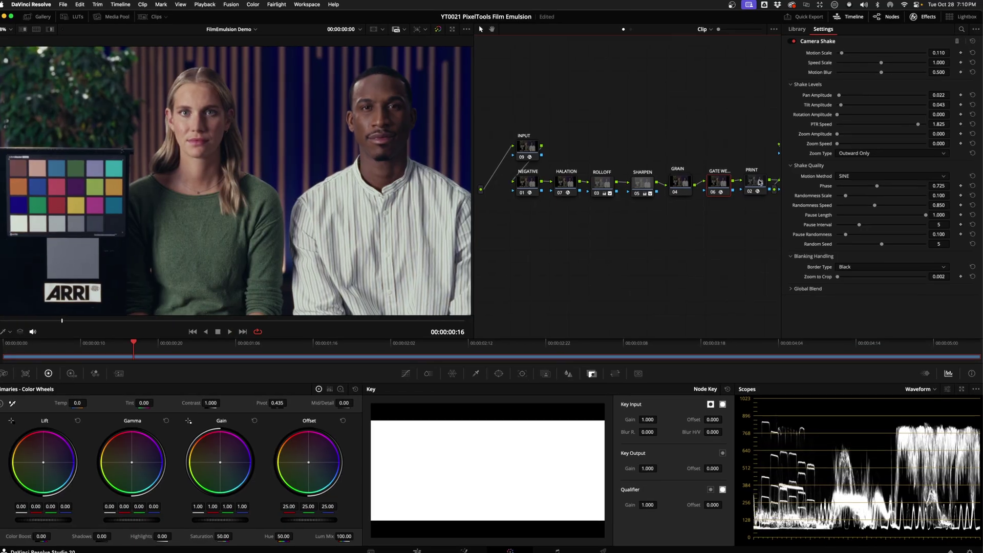
Try the Fuji 3510 print stock on the PRINT node and switch back to Kodak 2383.
left_click(760, 183)
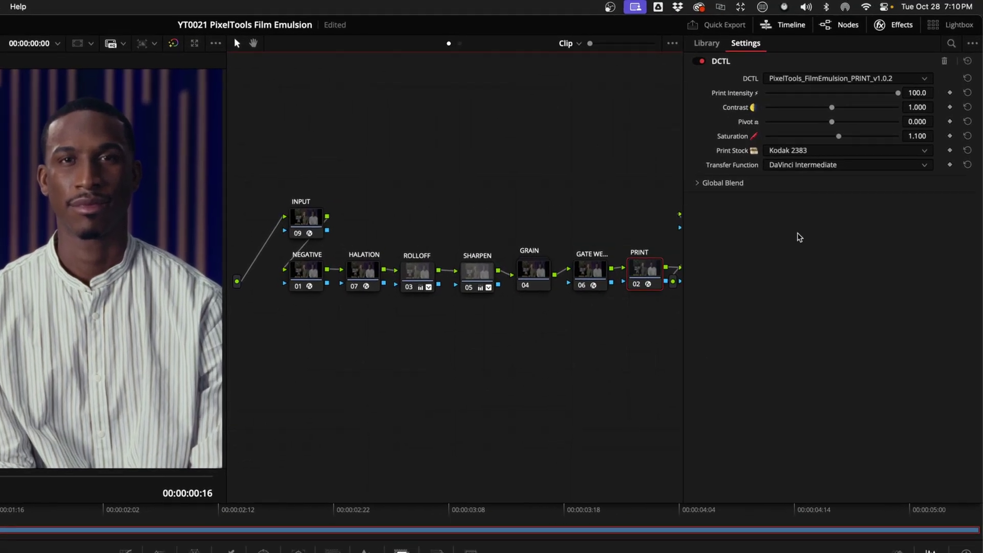
left_click(909, 153)
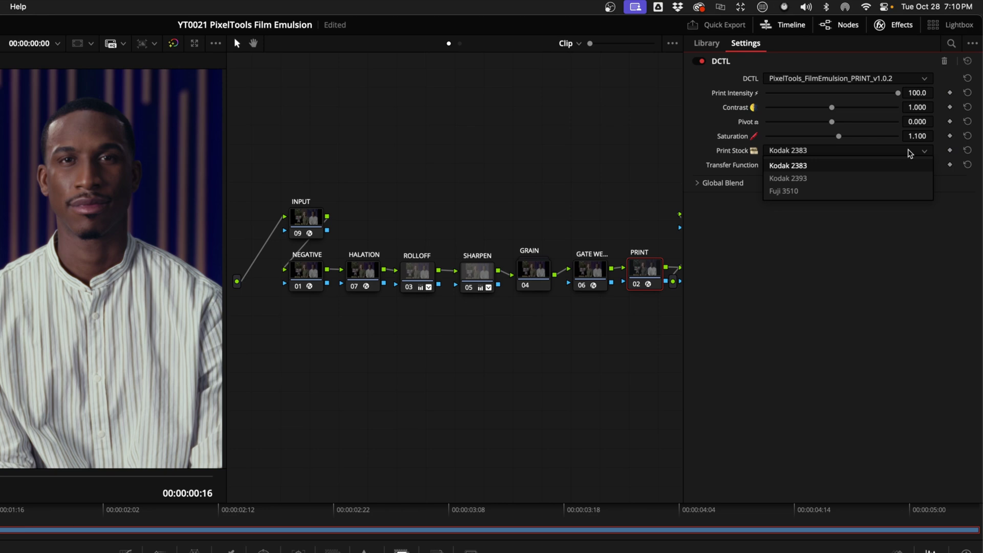
left_click(888, 192)
left_click(870, 151)
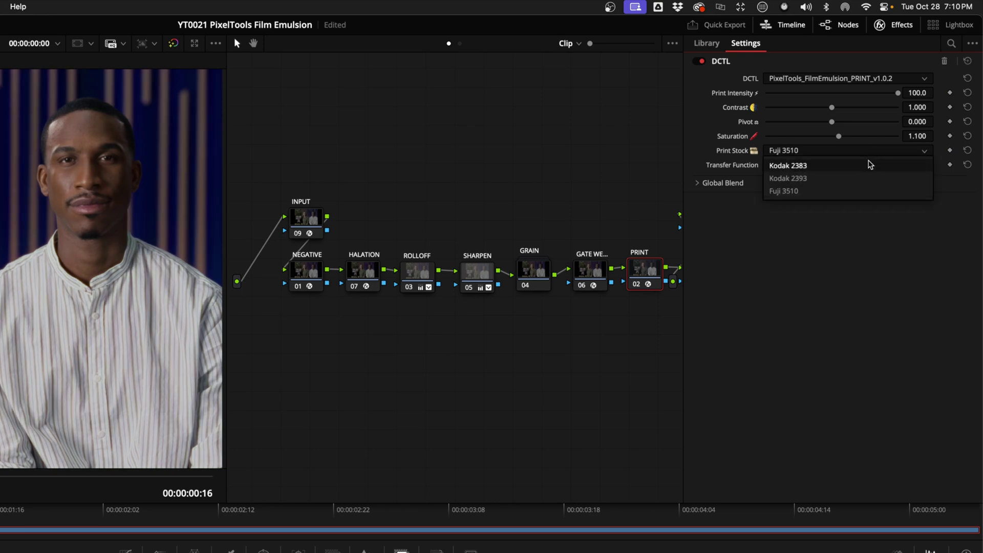
left_click(869, 164)
Raise the PRINT node's contrast to 1.127 and its saturation to 1.354.
left_click_drag(832, 107, 897, 95)
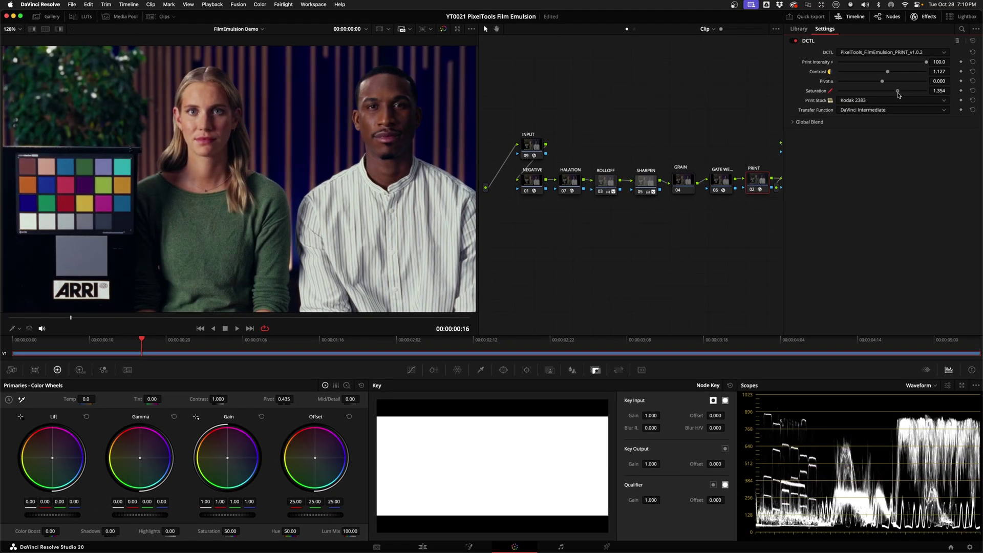
Inspect the log wheels of the DEEP SH… node after PRINT and compare the image with that node disabled and enabled.
scroll(737, 226, "right", 5)
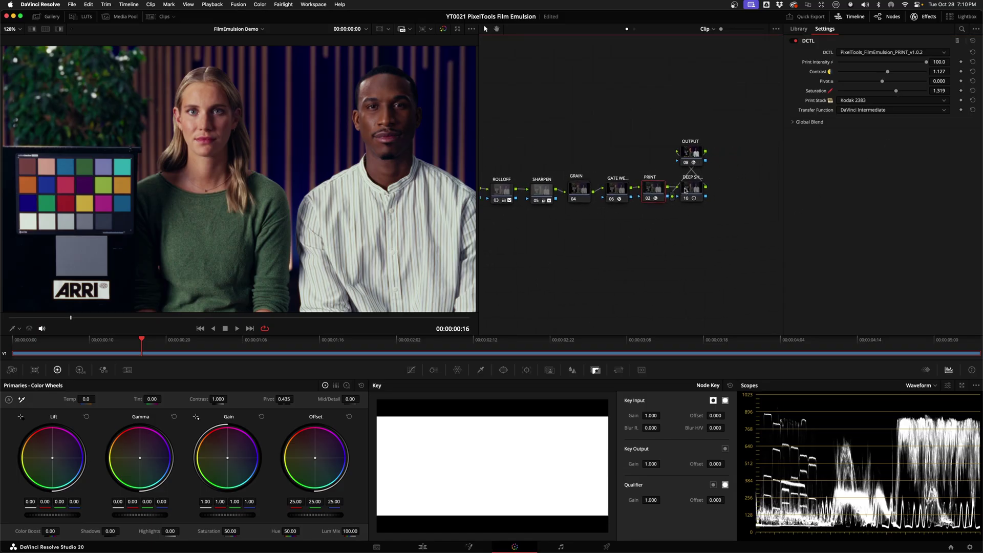
left_click(685, 191)
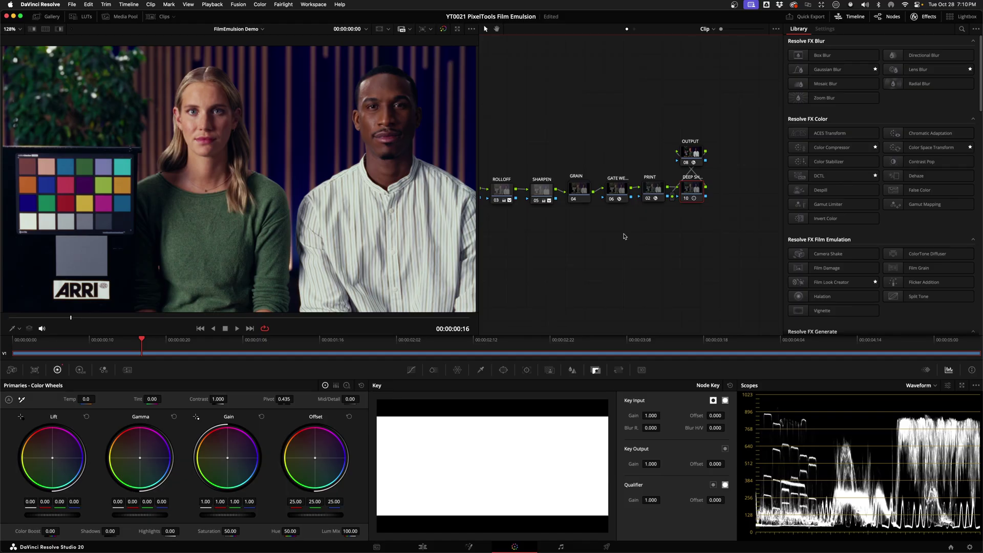
left_click(347, 386)
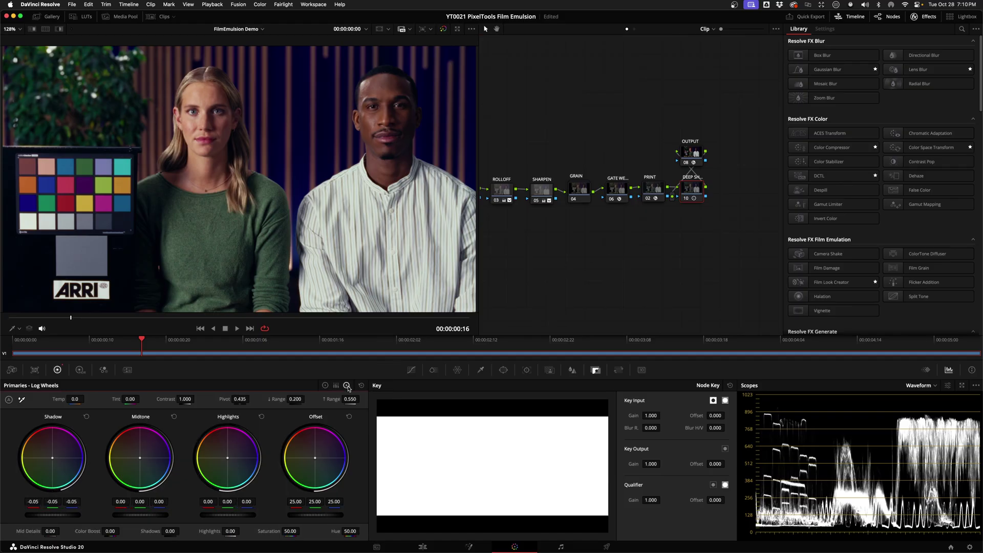
left_click(686, 199)
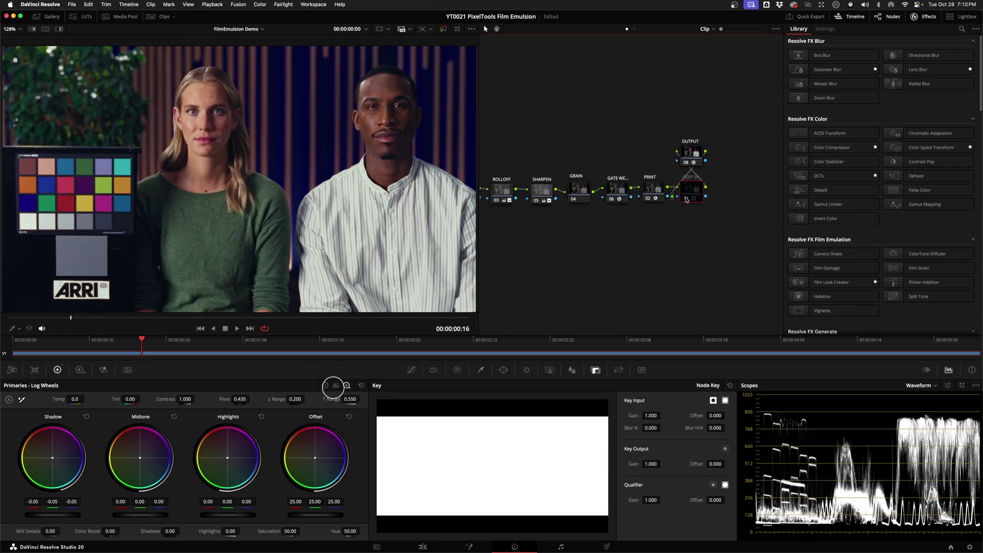
left_click(686, 199)
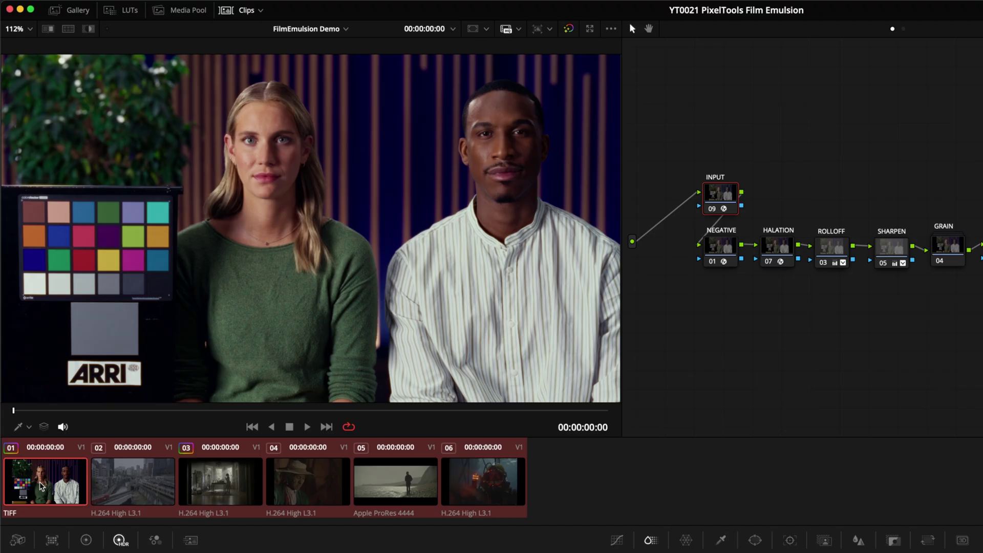
Put all six selected clips into a new group named "A".
right_click(42, 486)
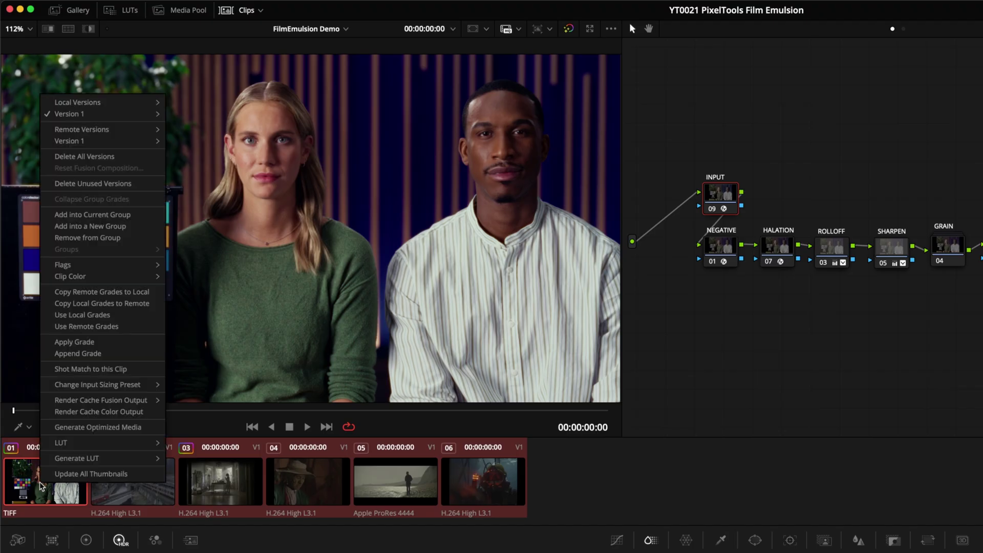
left_click(111, 231)
type("A")
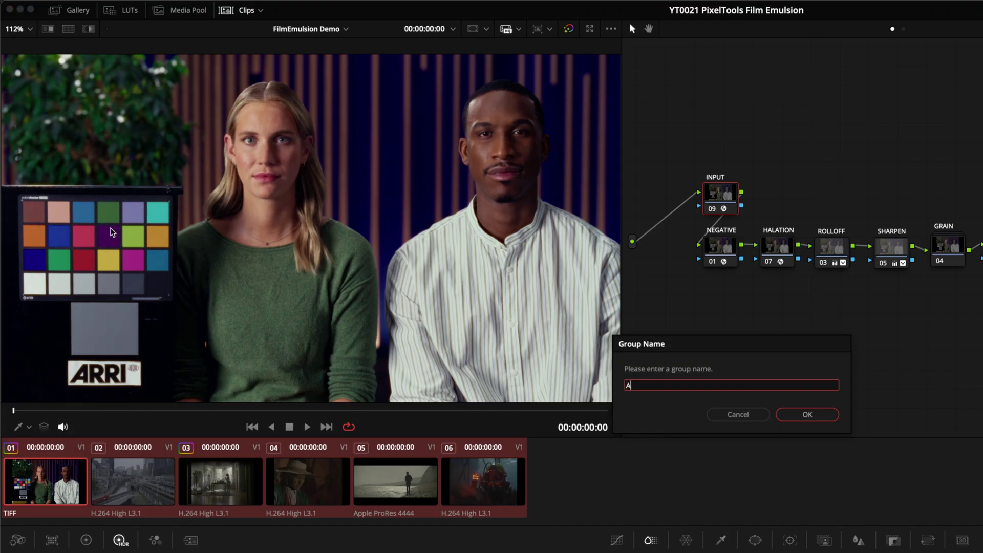
key("Return")
Grab a still of the graded first clip into the gallery and reset the clip-level node graph.
left_click(65, 10)
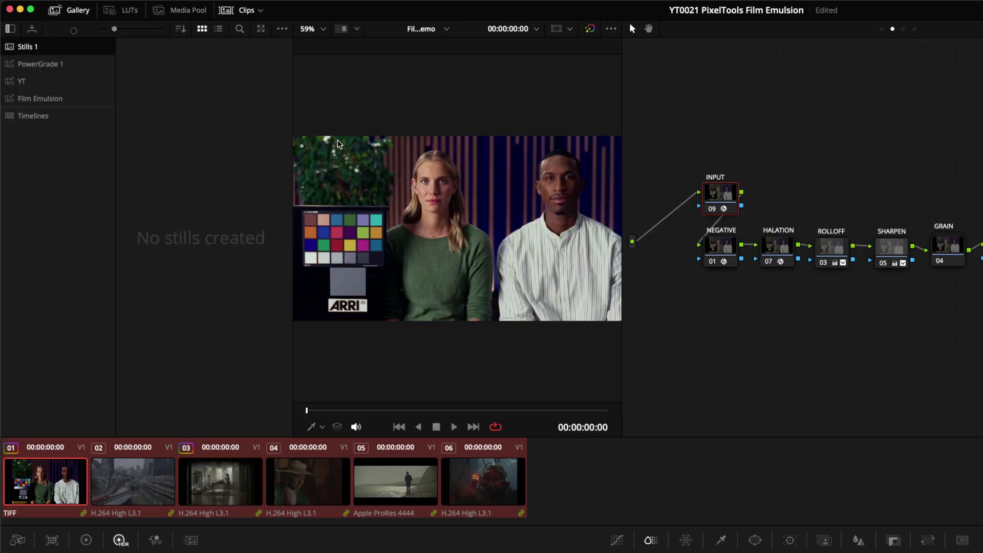
right_click(375, 150)
left_click(384, 155)
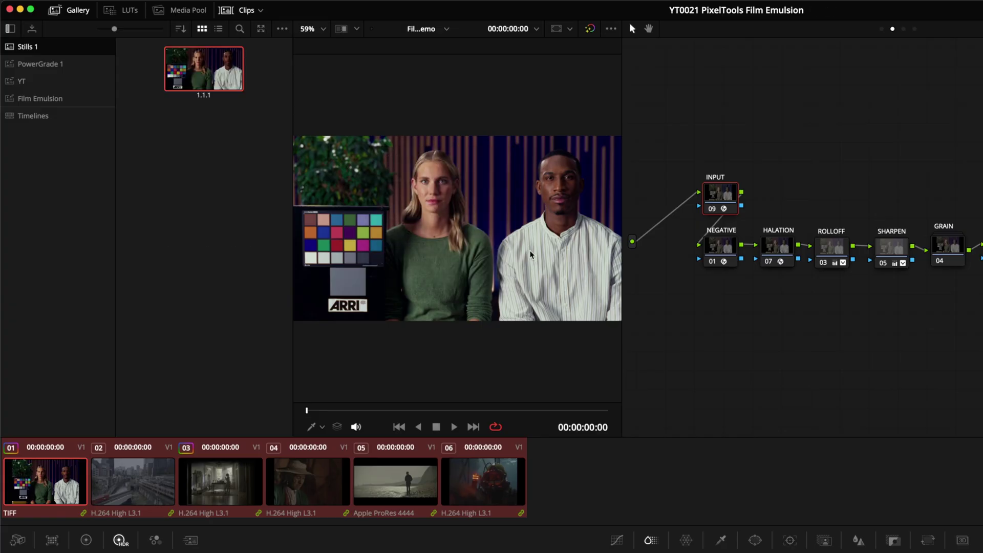
right_click(810, 353)
left_click(814, 355)
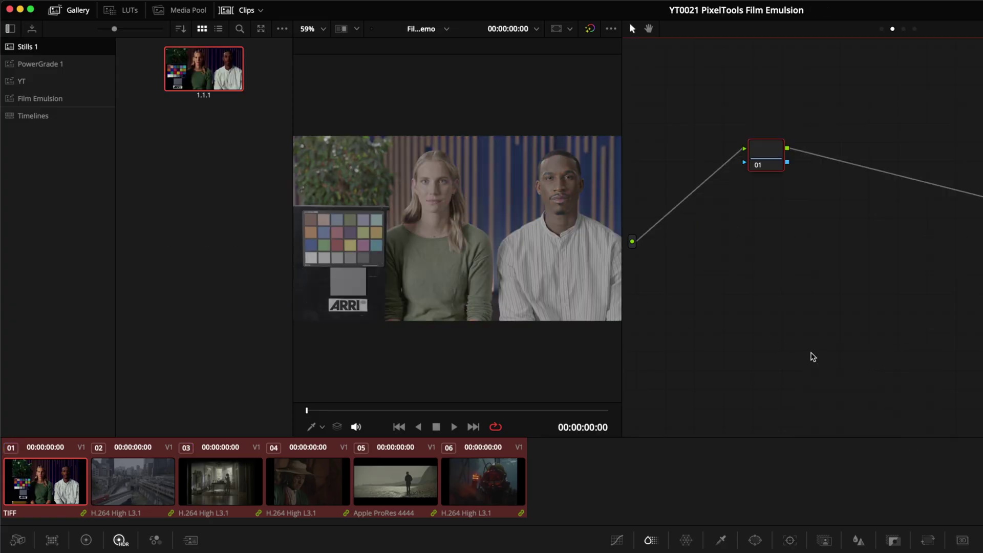
Apply the grabbed still's grade to the group post-clip node graph.
left_click(893, 29)
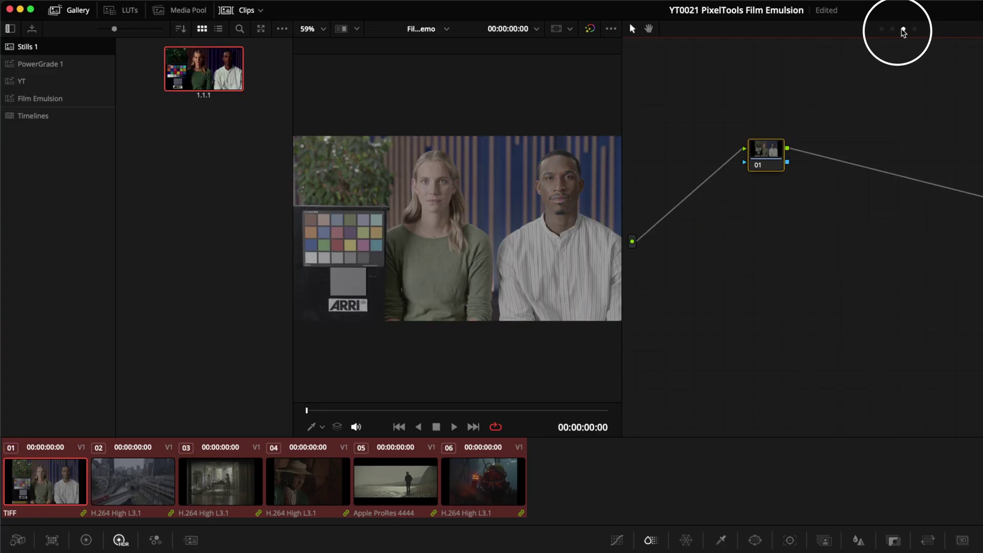
right_click(192, 66)
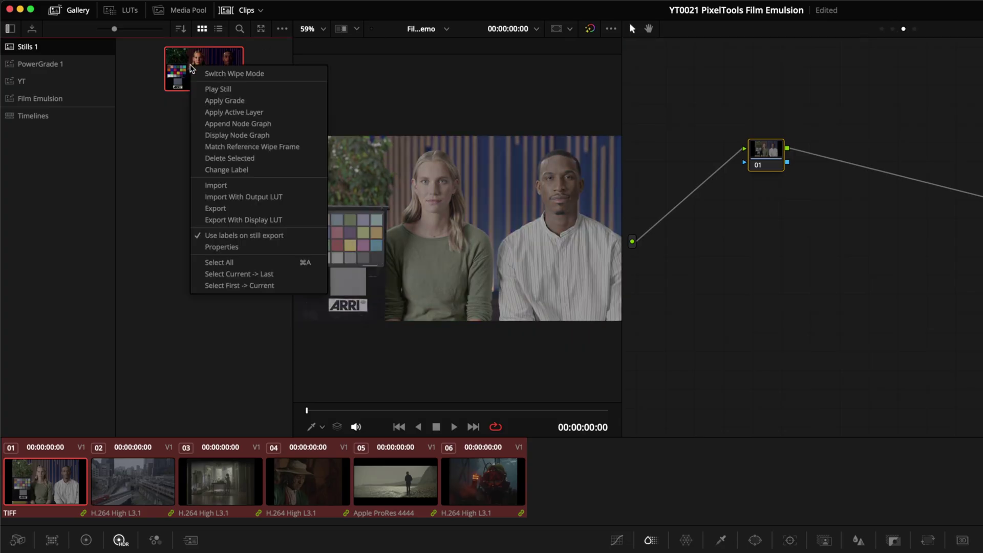
left_click(247, 100)
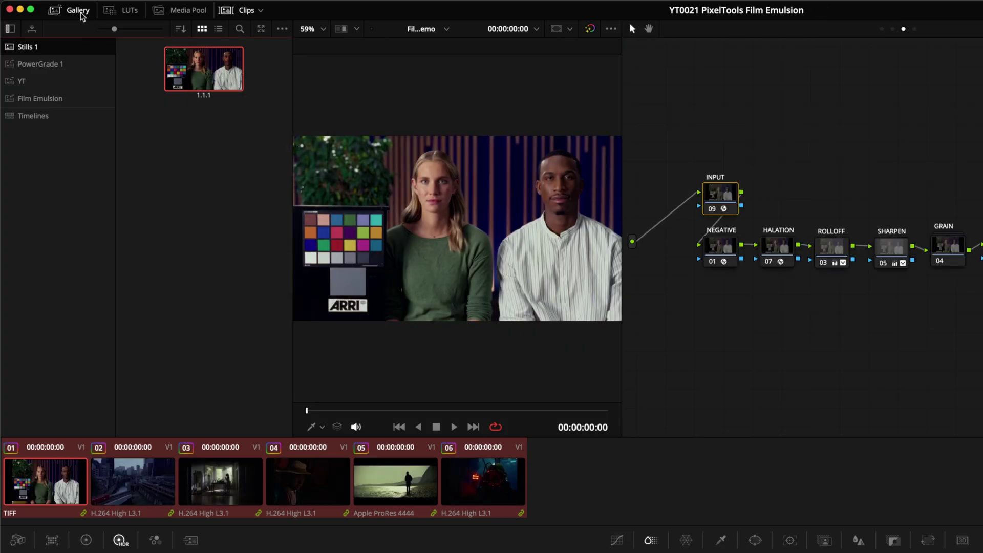
Move the INPUT node from the group post-clip graph to the group pre-clip graph.
left_click(56, 11)
key("Delete")
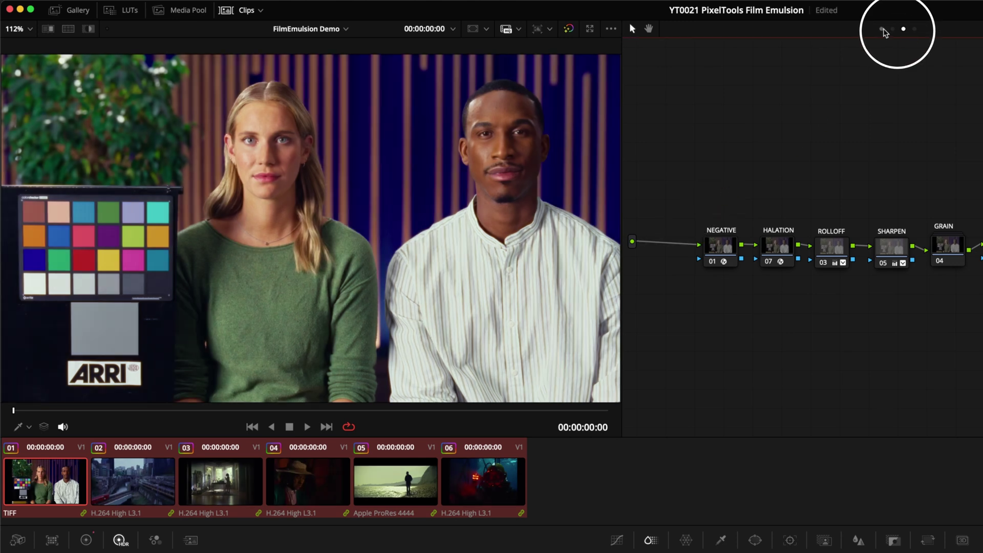
left_click(882, 29)
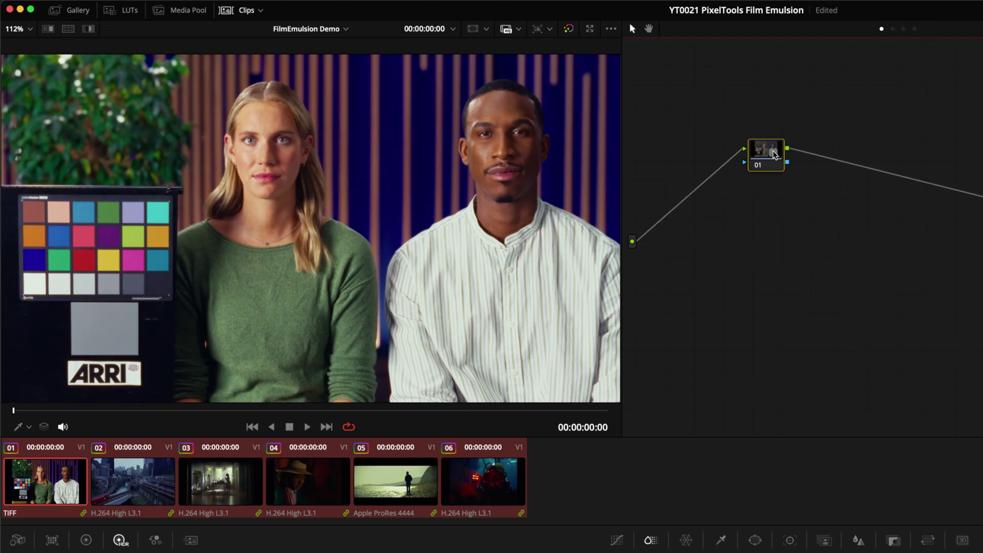
key("ctrl+z")
Review the group grade on clips 06, 05, 03 and 02, ending on clip 03.
left_click(464, 479)
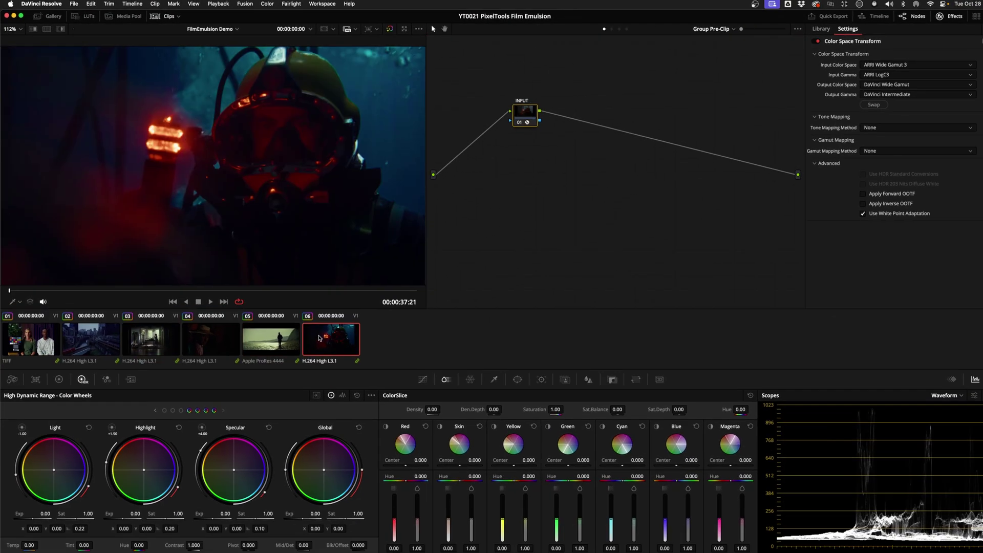
left_click(272, 338)
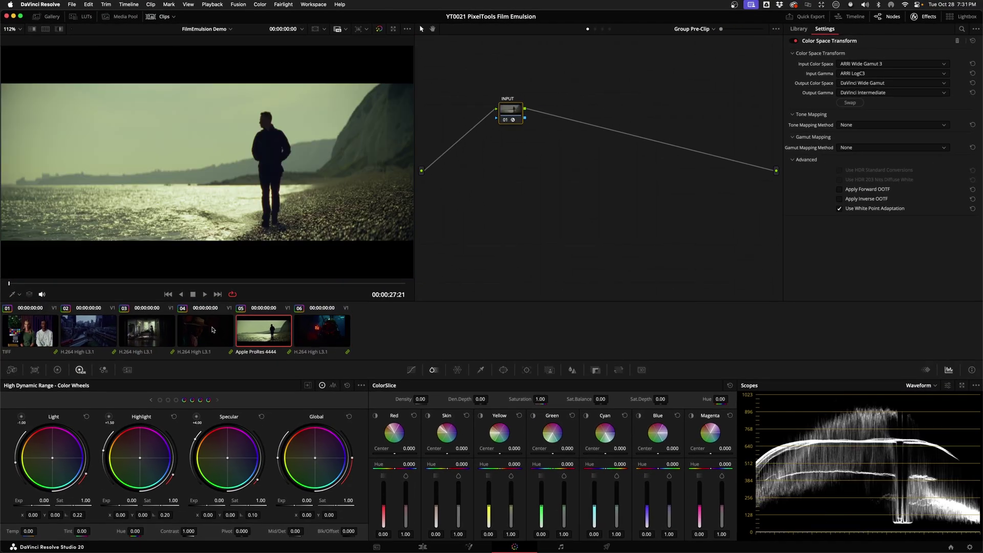
left_click(151, 338)
left_click(85, 336)
left_click(136, 339)
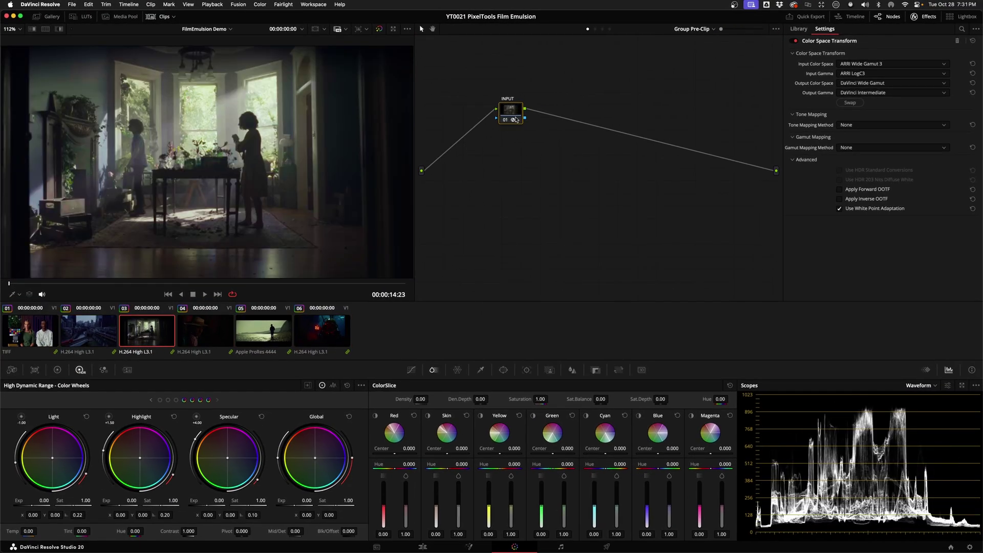
On clip 03's own node, set the HDR Global exposure to 0.21 and saturation to 1.13, and raise the contrast.
left_click(595, 30)
left_click_drag(307, 500, 353, 500)
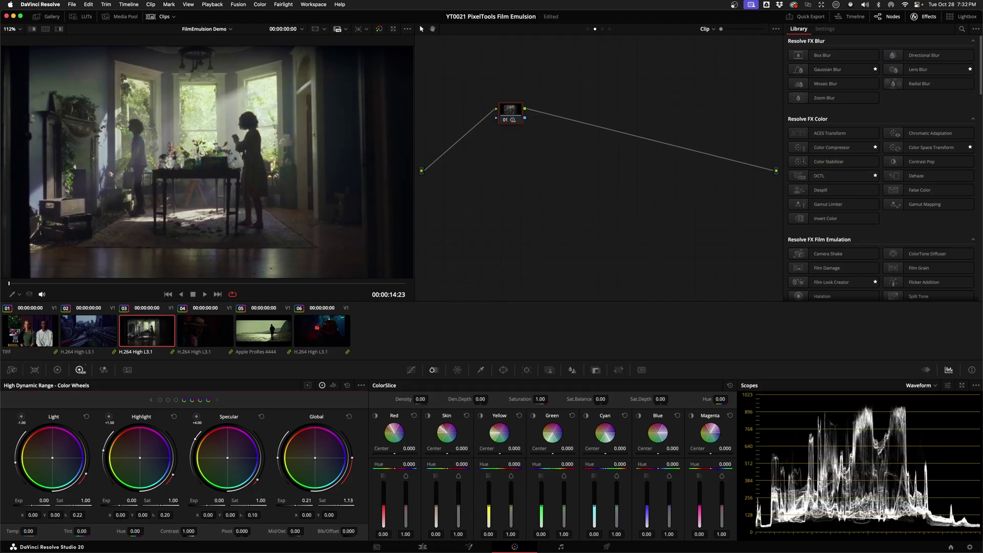
left_click_drag(203, 528, 188, 530)
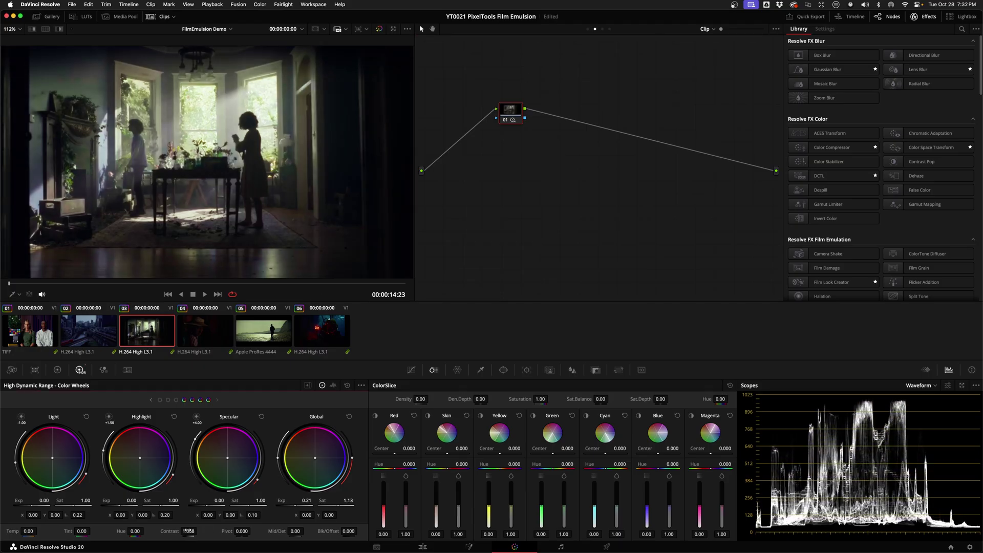
Move the HALATION node from the group post-clip graph into a new serial node after clip 03's clip-level node.
left_click(602, 30)
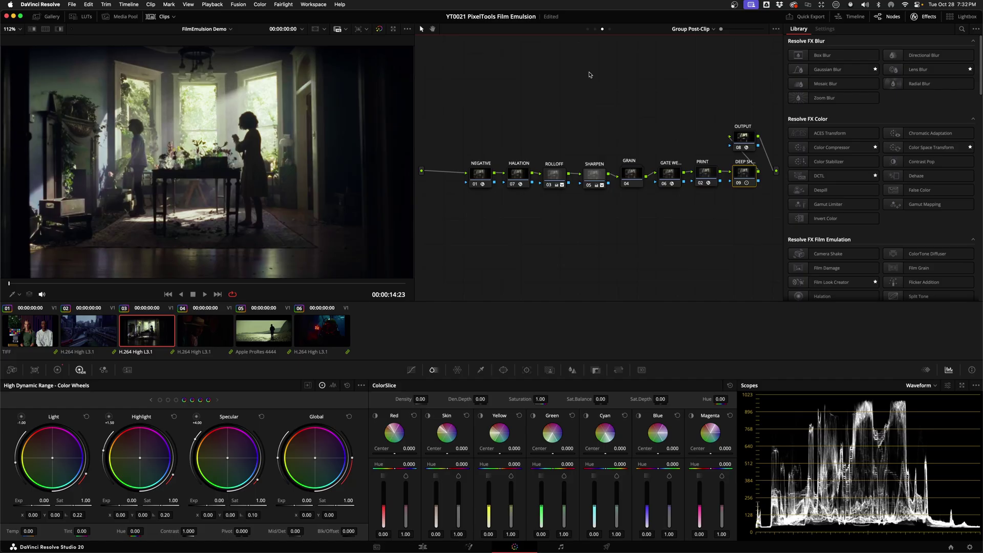
left_click(517, 178)
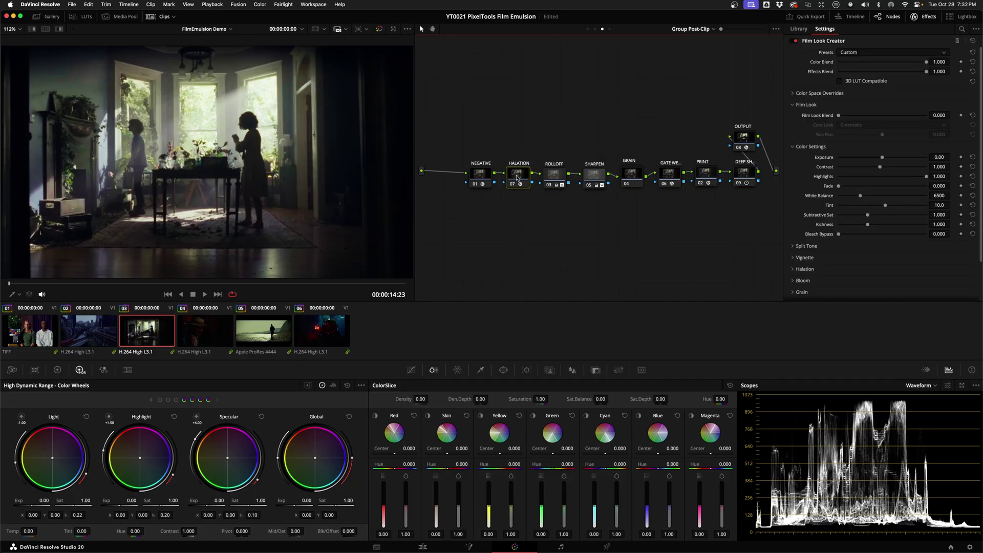
left_click(595, 29)
key("alt+s")
key("ctrl+v")
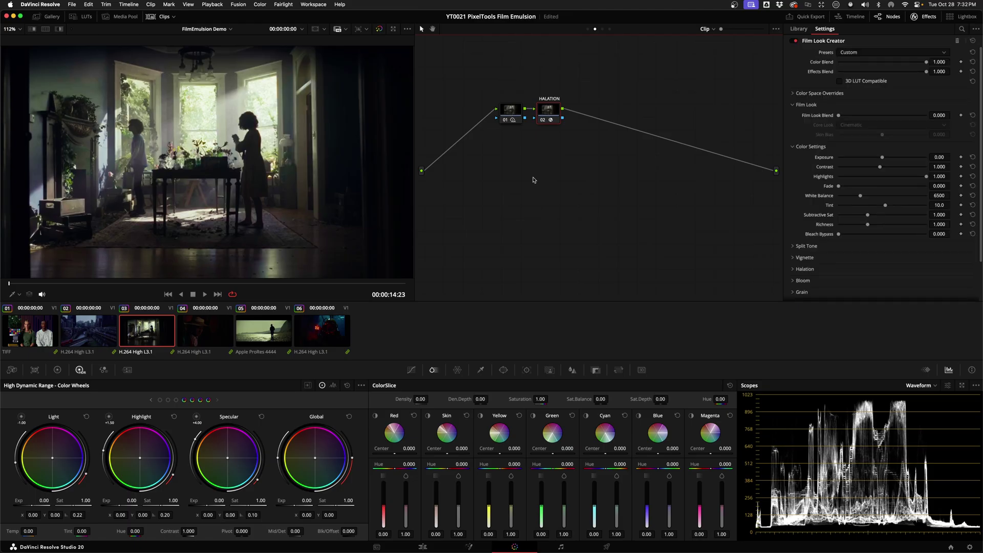
For the project, set DaVinci YRGB Color Managed color science, automatic color management off, and HDR DaVinci Wide Gamut Intermediate processing.
key("Up")
key("Up")
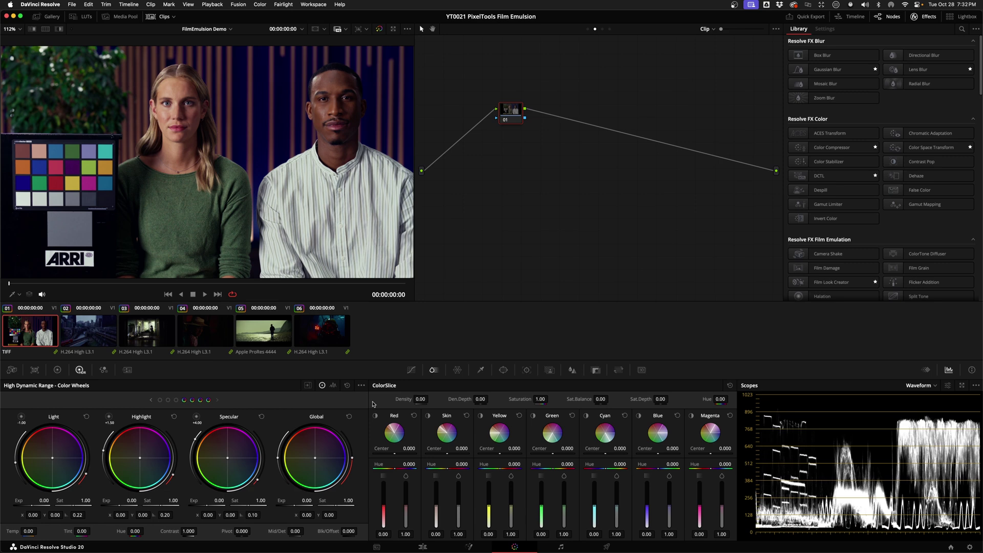
left_click(969, 546)
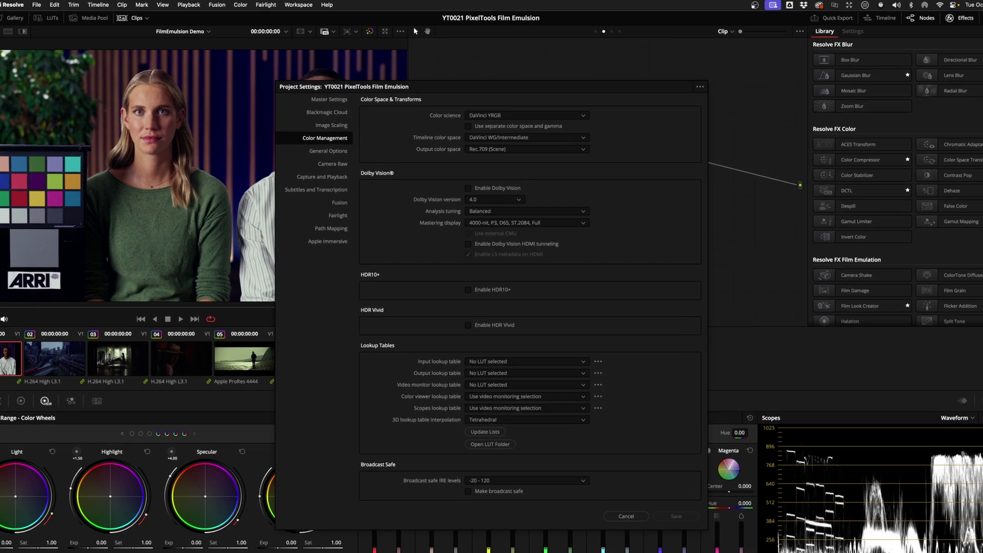
left_click(662, 214)
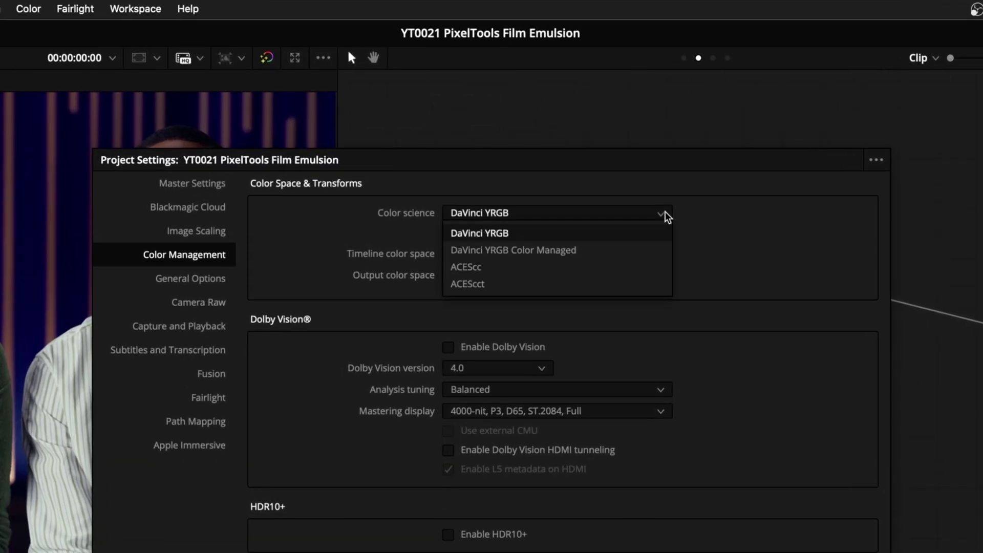
left_click(653, 252)
left_click(449, 233)
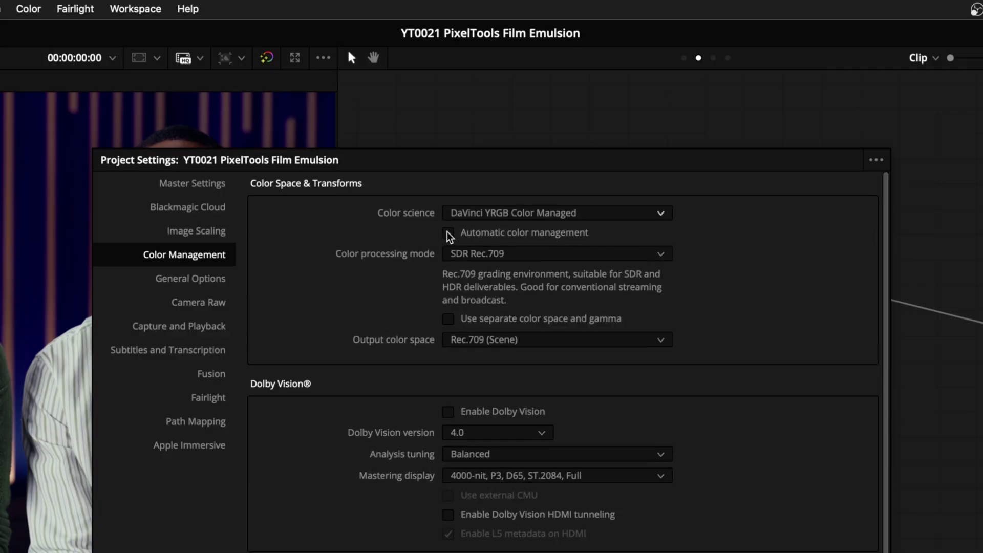
left_click(658, 256)
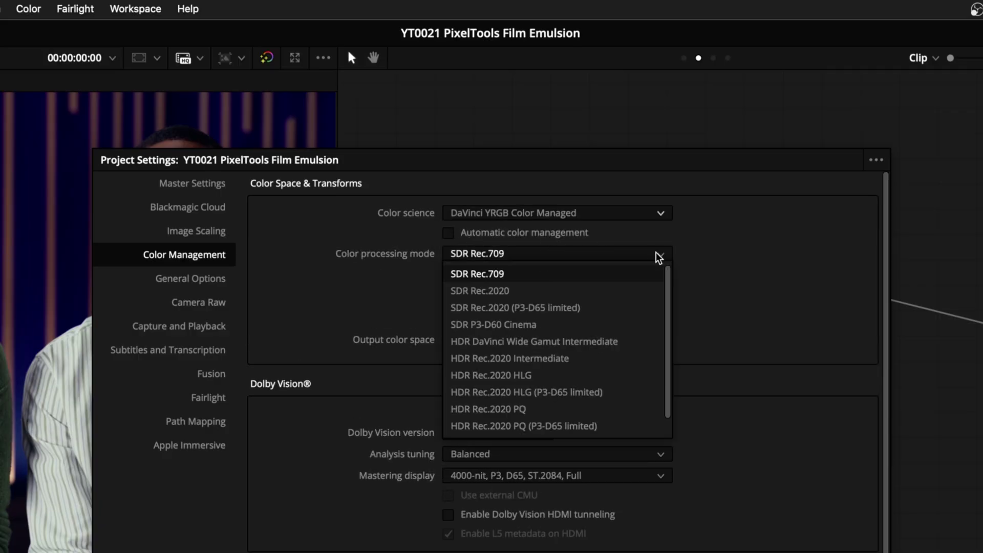
left_click(635, 341)
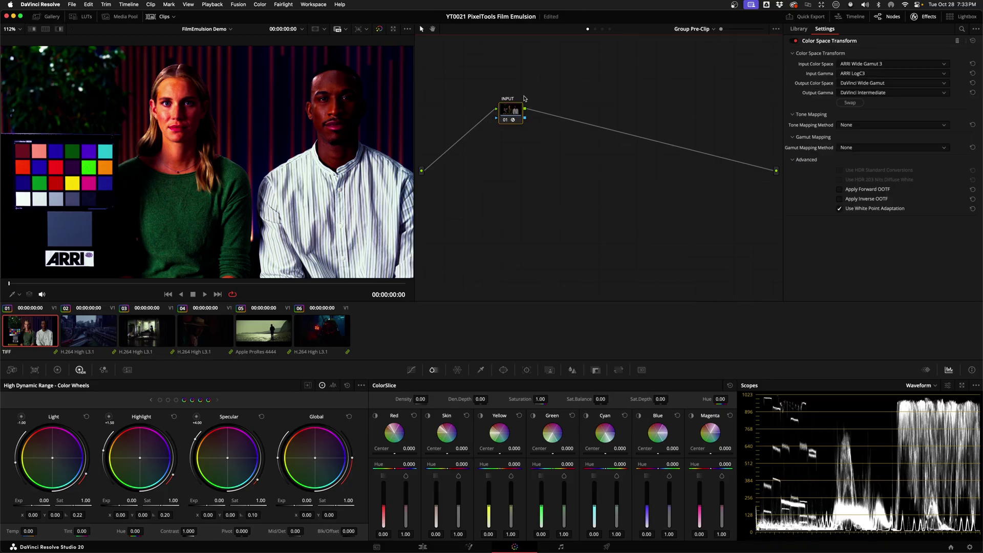
Clear the INPUT transform from the group pre-clip graph and delete the OUTPUT node from the group post-clip graph.
right_click(514, 159)
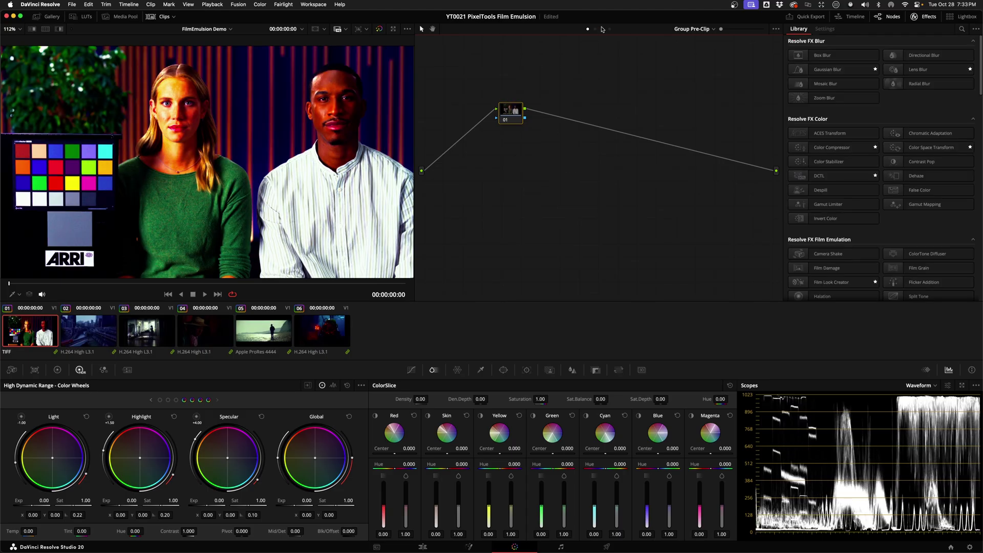
left_click(603, 29)
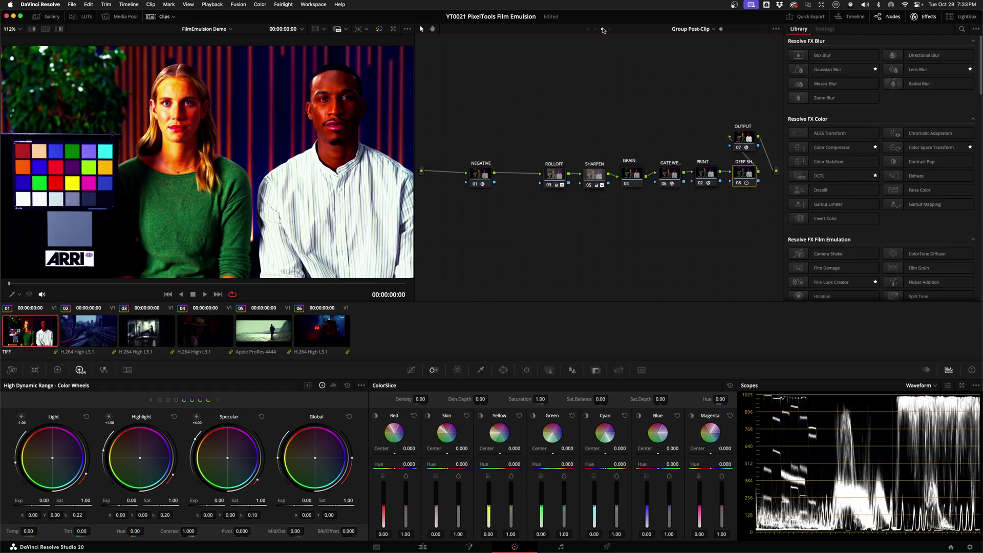
left_click(741, 140)
key("Delete")
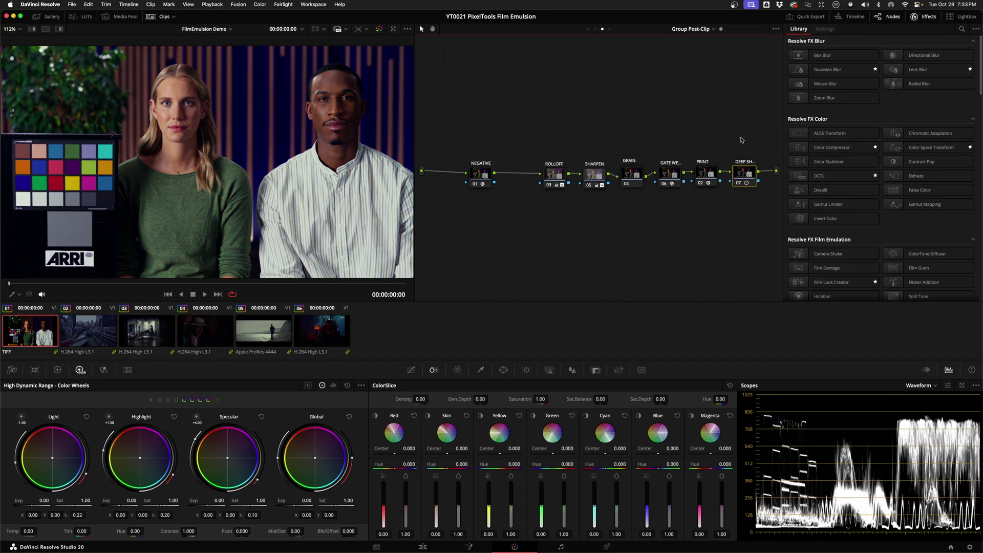
Reset the group post-clip graph and apply the second PowerGrade from the Film Emulsion album, between the Fuji and Kodak ones.
right_click(544, 231)
left_click(552, 236)
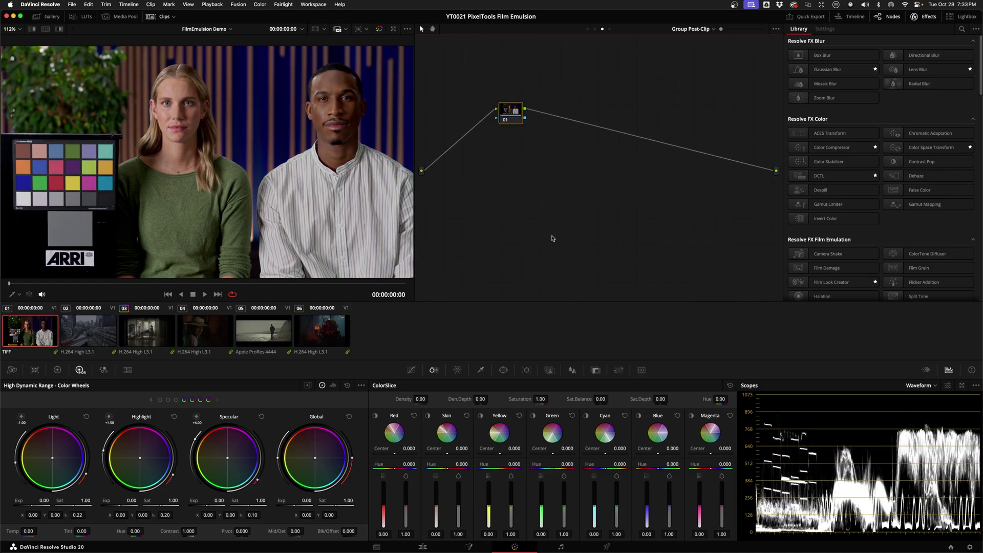
left_click(39, 17)
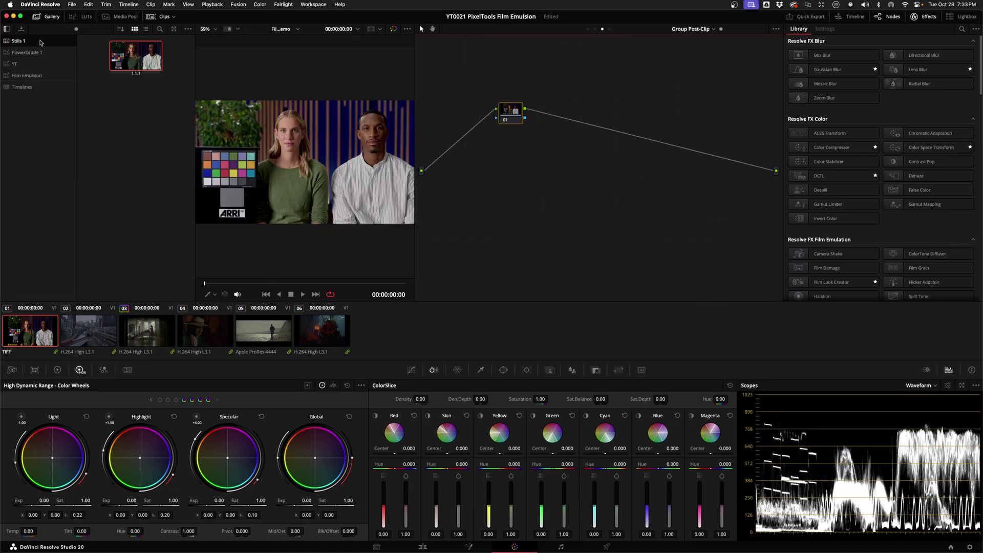
left_click(28, 77)
double_click(151, 108)
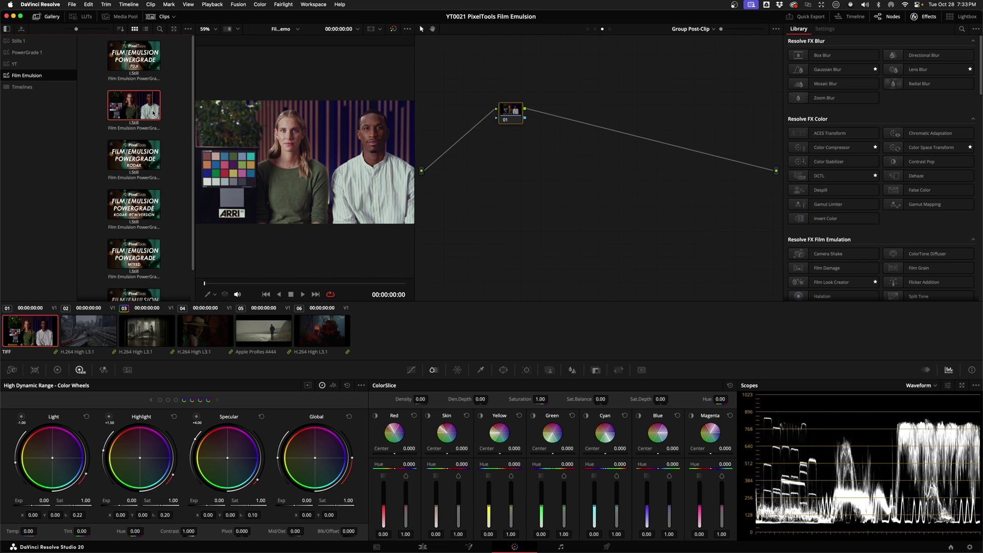
left_click(46, 18)
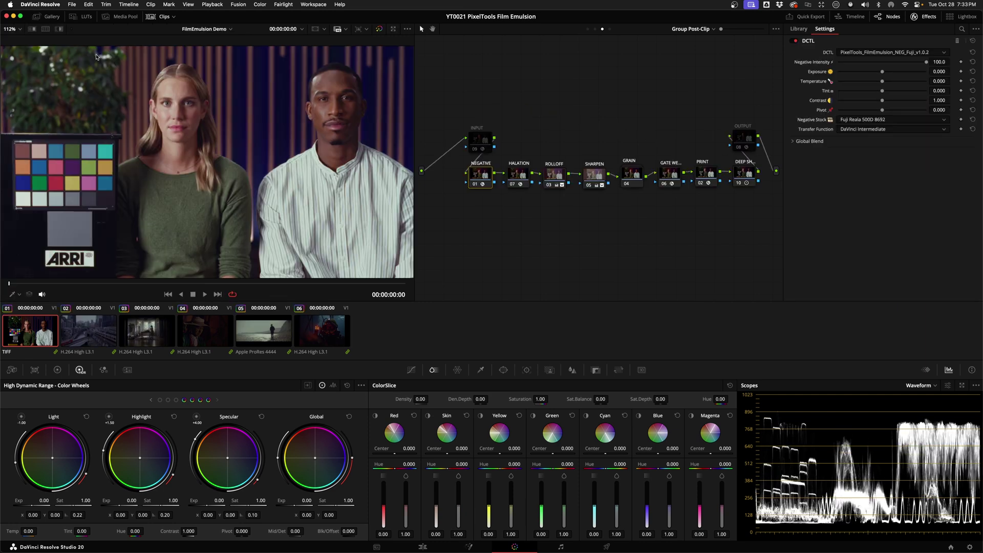